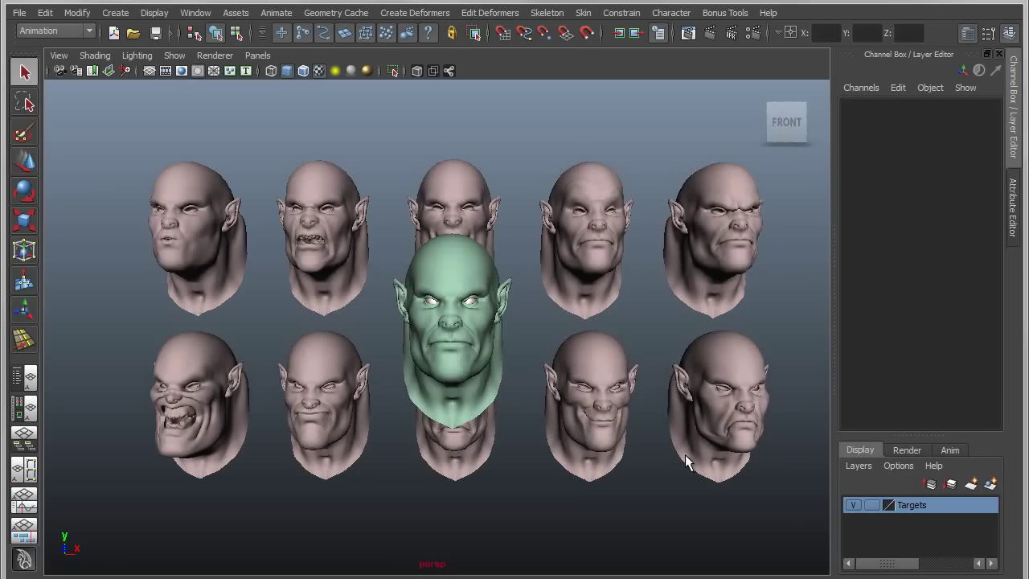
Examine the green main head and the surrounding facial expression target heads from the side and front.
alt+drag(340, 253, 636, 309)
click(524, 315)
click(673, 359)
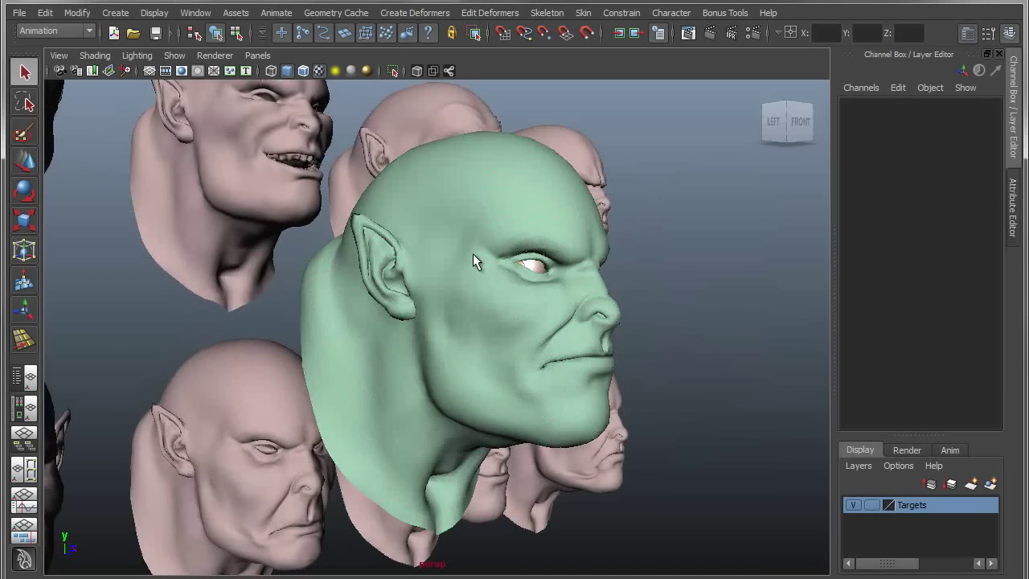
alt+middle_drag(193, 172, 340, 280)
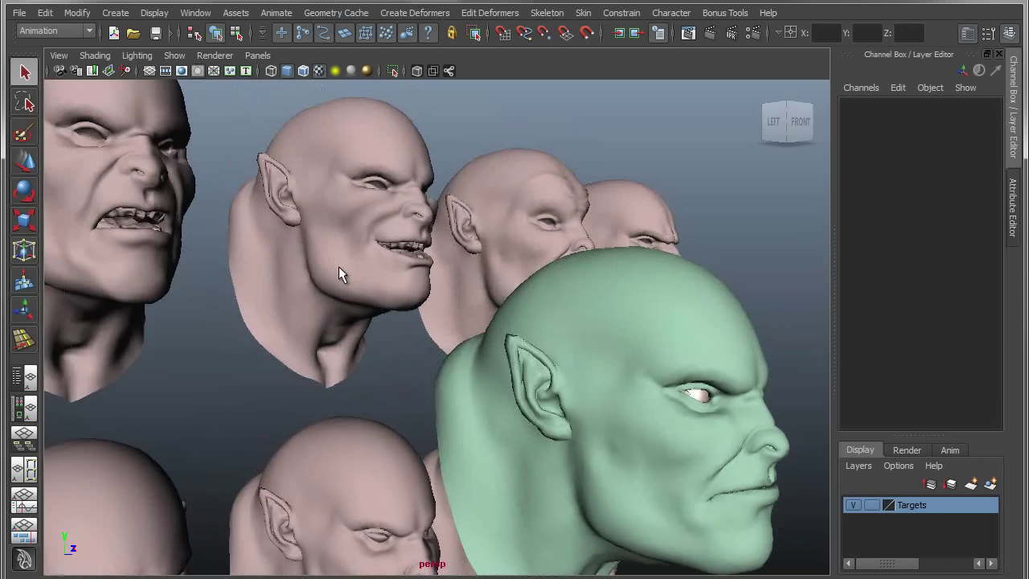
click(338, 274)
click(147, 274)
alt+right_drag(332, 361, 278, 361)
alt+drag(278, 361, 191, 344)
alt+right_drag(354, 338, 347, 305)
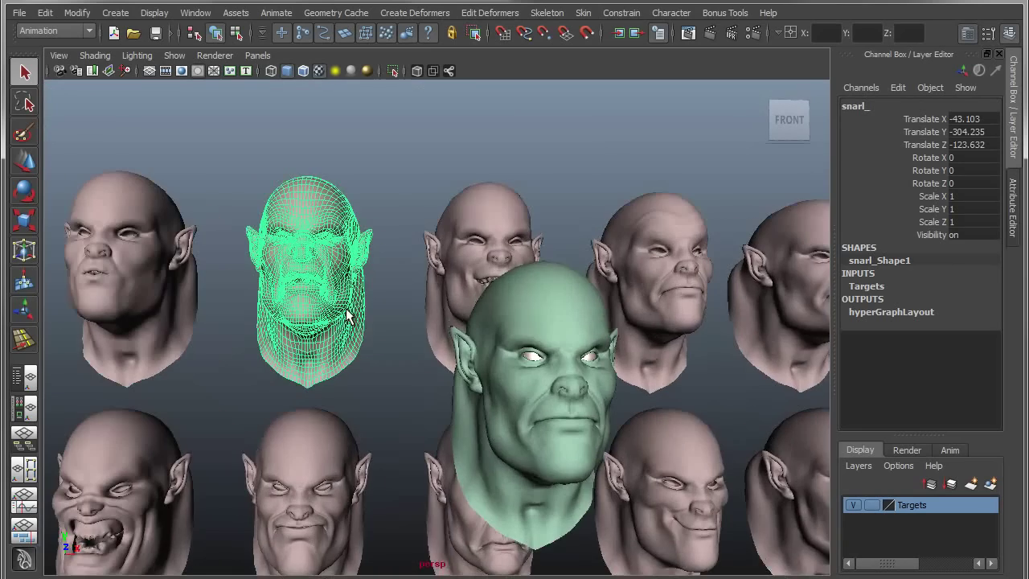
alt+middle_drag(451, 348, 426, 293)
alt+right_drag(426, 292, 312, 319)
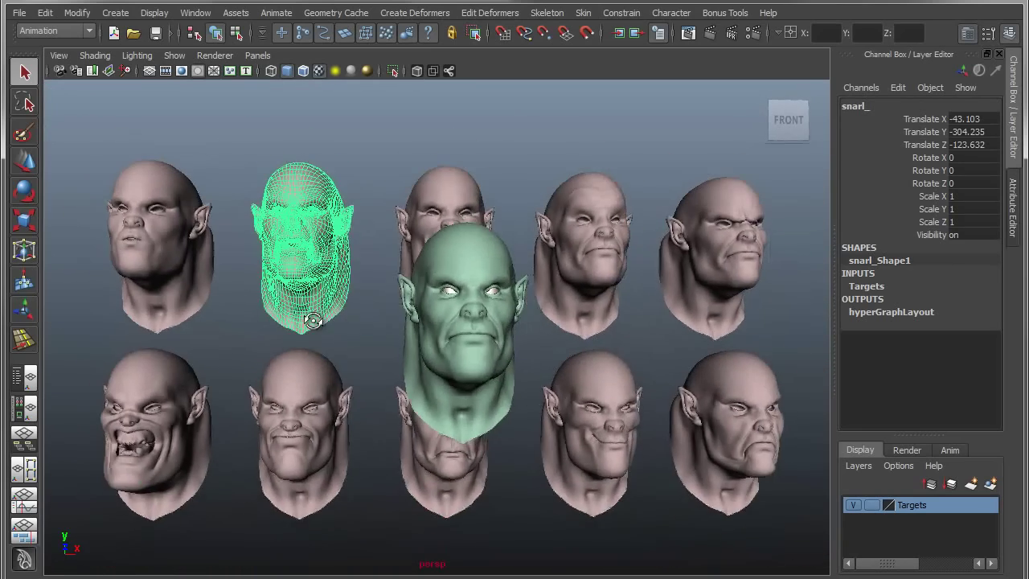
alt+drag(312, 319, 306, 330)
alt+middle_drag(381, 319, 372, 309)
click(375, 152)
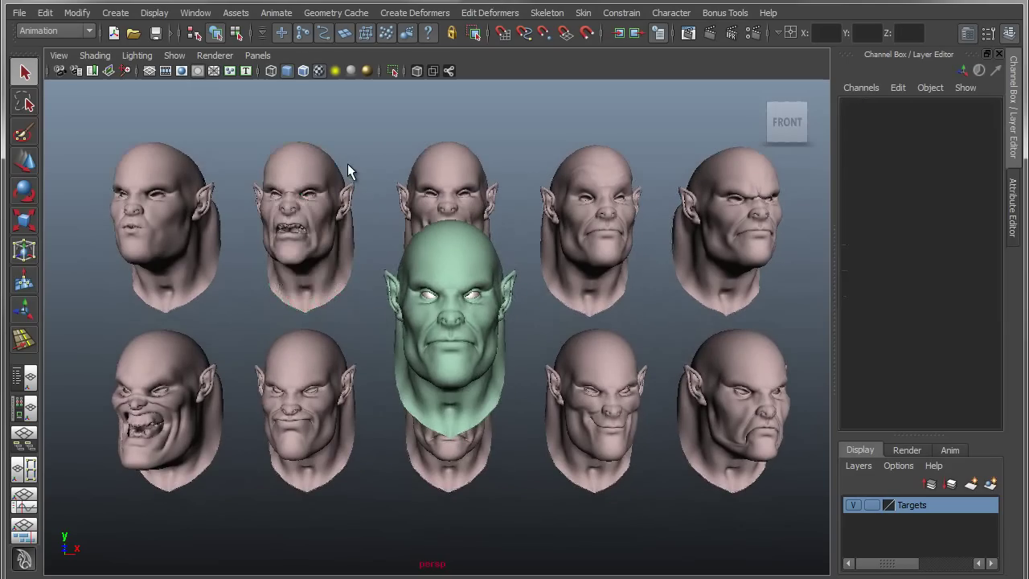
Create a blend shape with all ten expression heads as targets and the green main head as the base.
drag(299, 148, 802, 176)
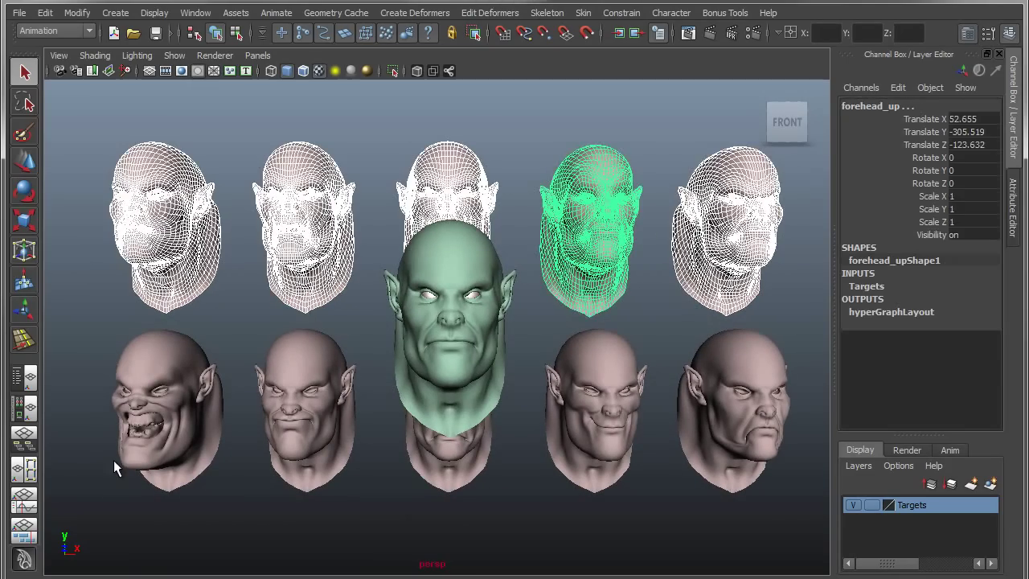
shift+drag(715, 519, 797, 519)
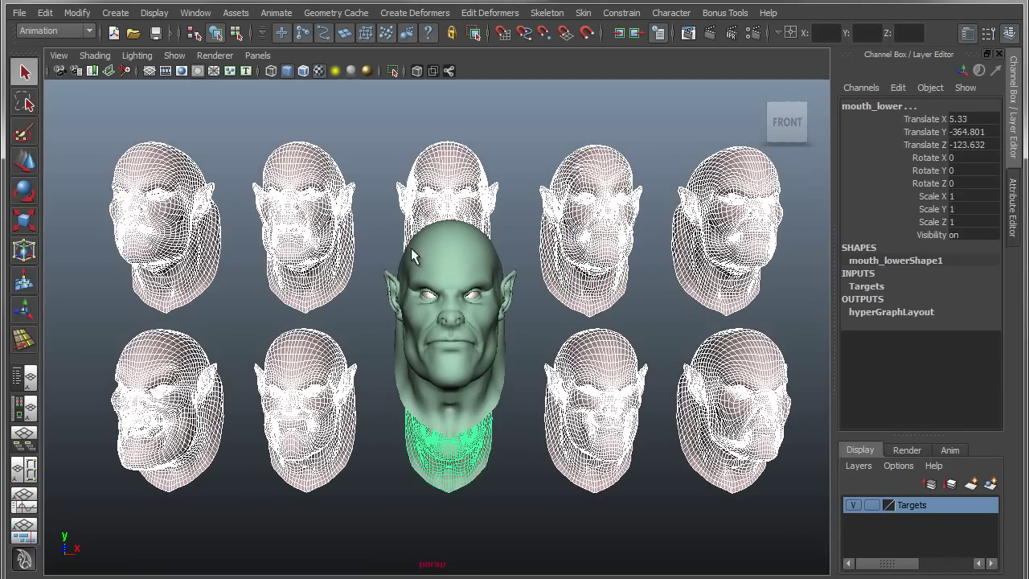
shift+click(456, 258)
alt+drag(354, 353, 463, 360)
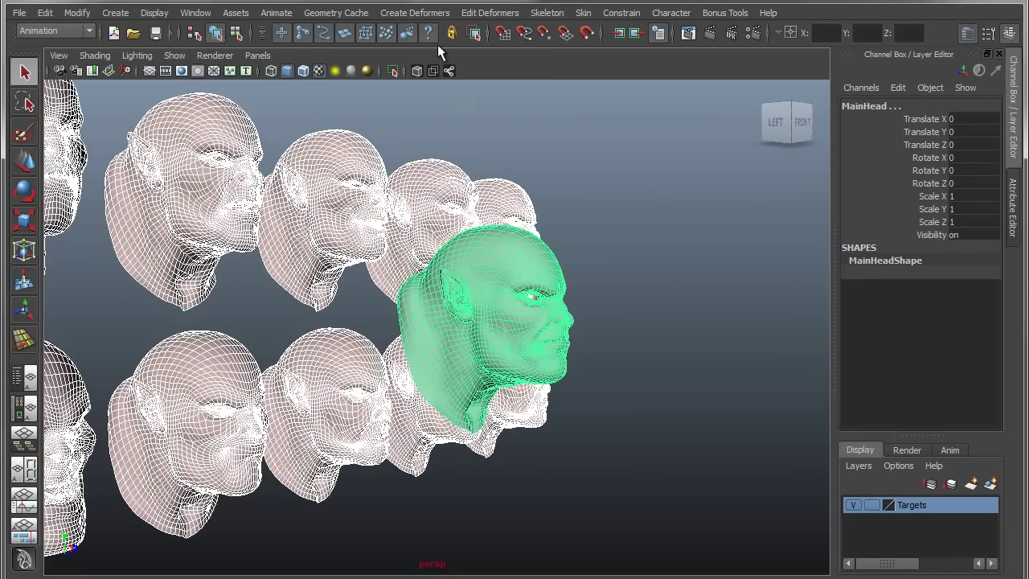
click(415, 12)
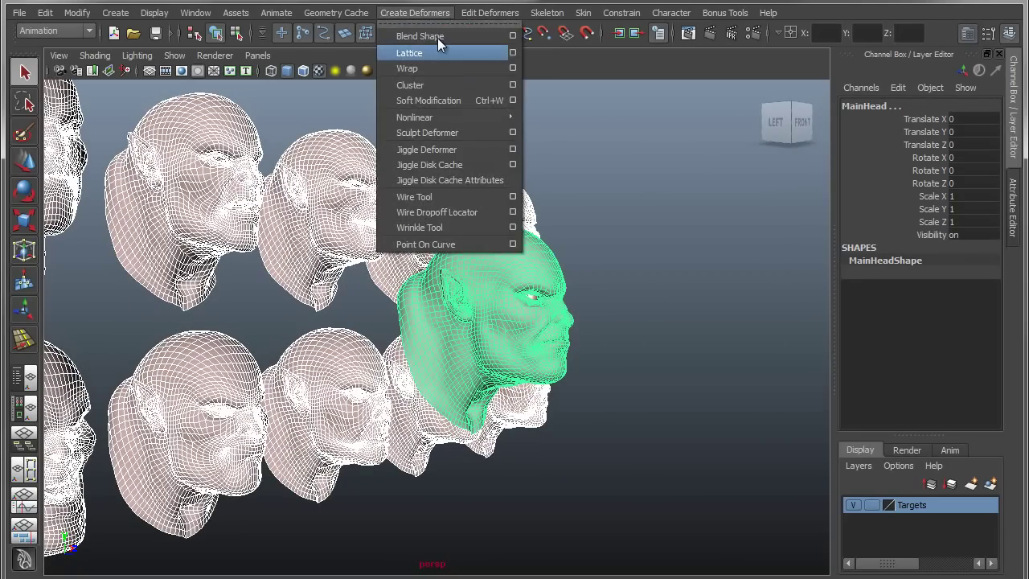
click(438, 37)
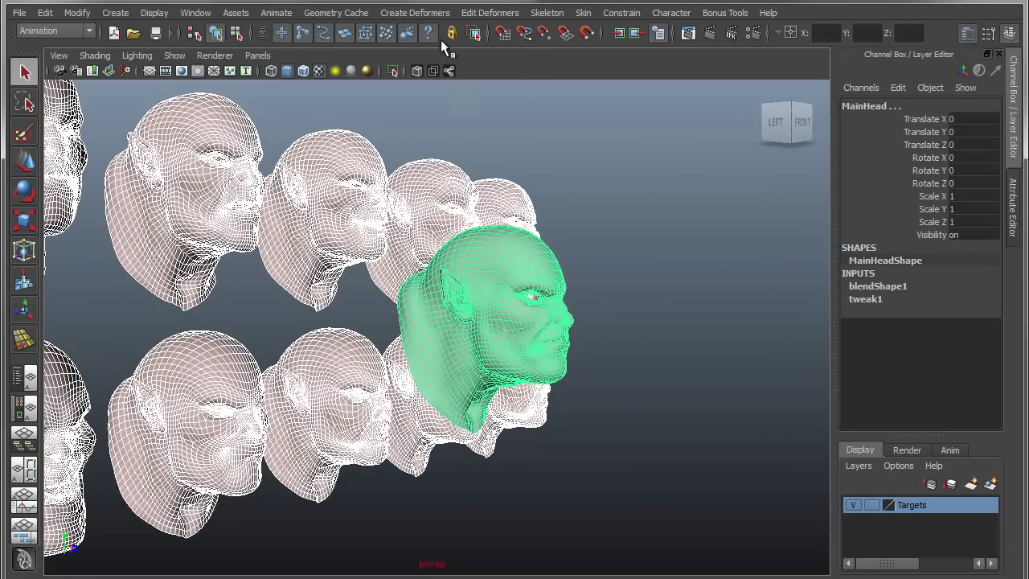
Select only the main head and show its blendShape1 target weights.
click(887, 288)
alt+right_drag(488, 377, 677, 410)
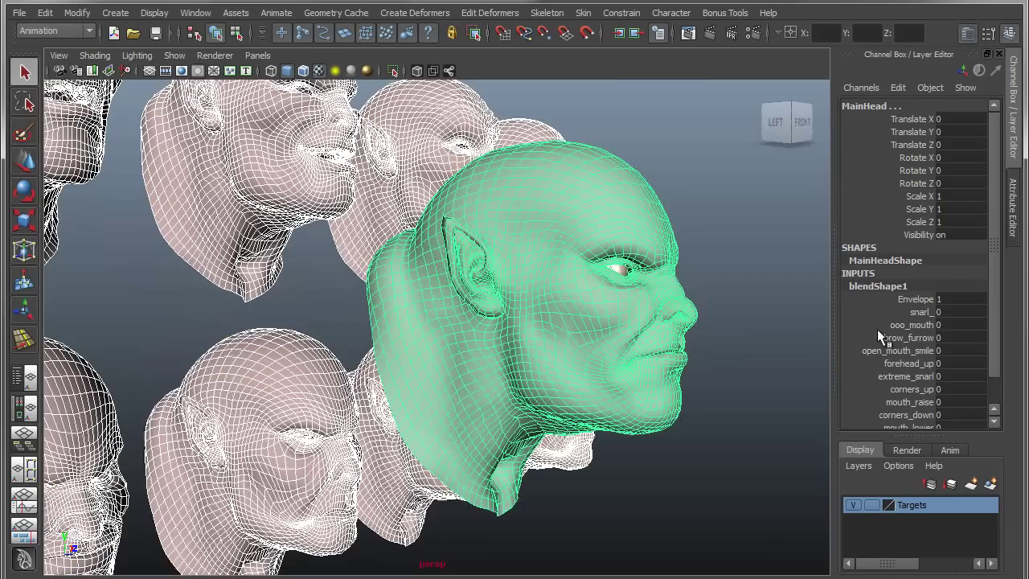
click(777, 327)
click(667, 310)
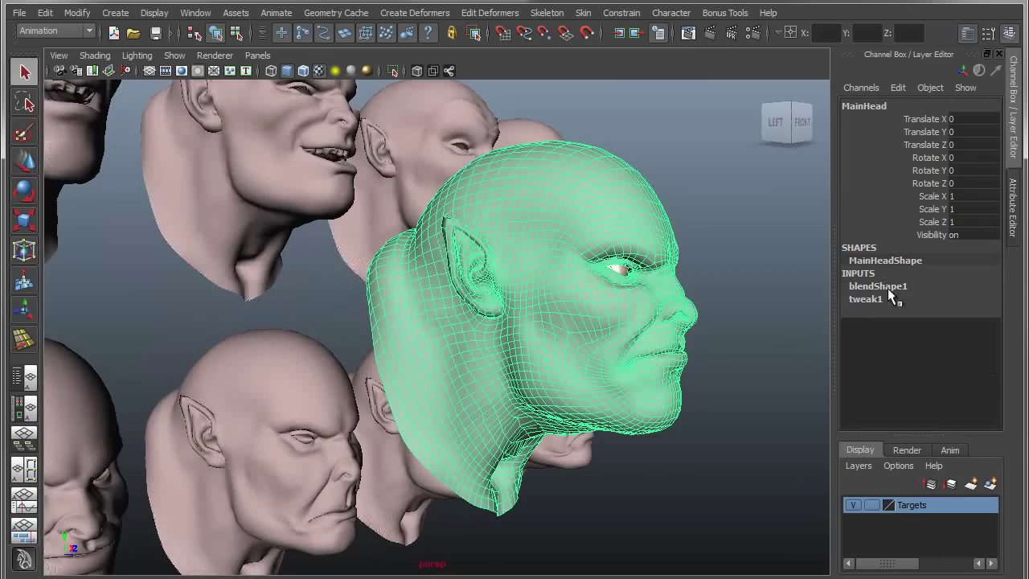
click(891, 288)
Test the ooo_mouth, brow_furrow and forehead_up target weights on the main head, returning each to 0.
click(910, 324)
middle_drag(746, 326, 593, 308)
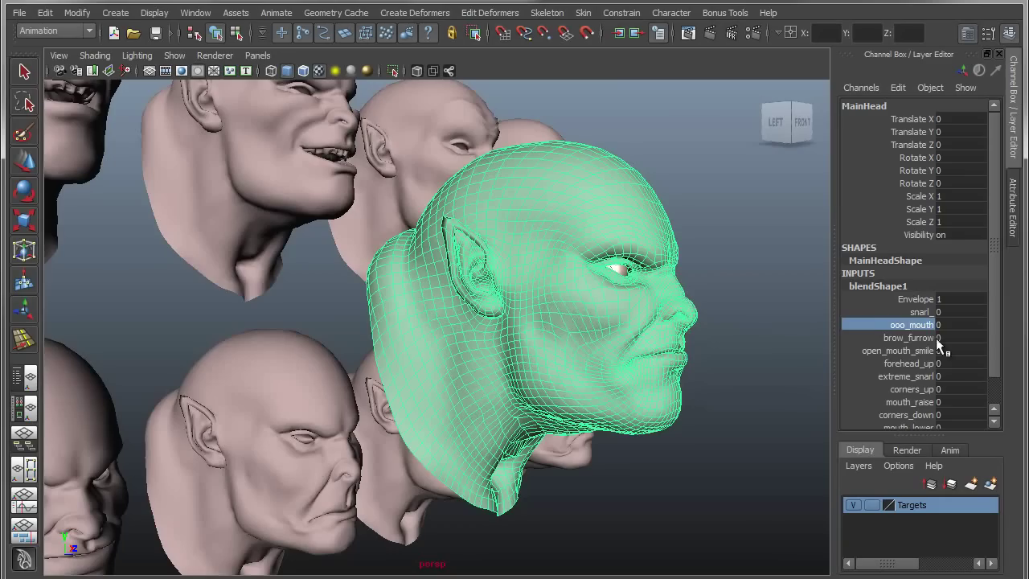
click(905, 338)
middle_drag(738, 336, 627, 332)
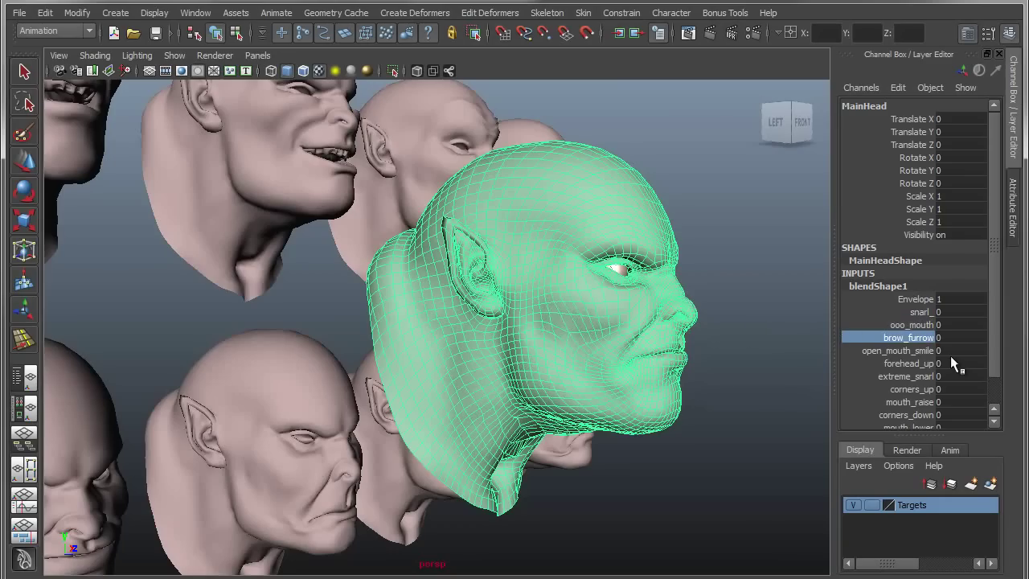
click(900, 363)
middle_drag(795, 345, 714, 355)
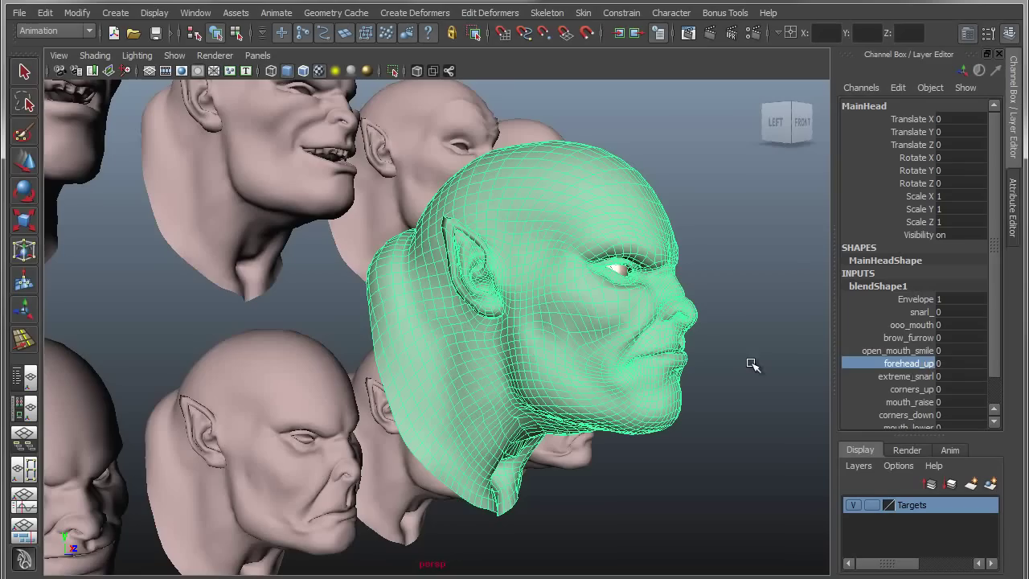
Test the mouth_raise, mouth_lower and corners_down target weights on the main head, returning each to 0.
click(924, 400)
middle_drag(812, 390, 639, 379)
scroll(914, 406, down, 1)
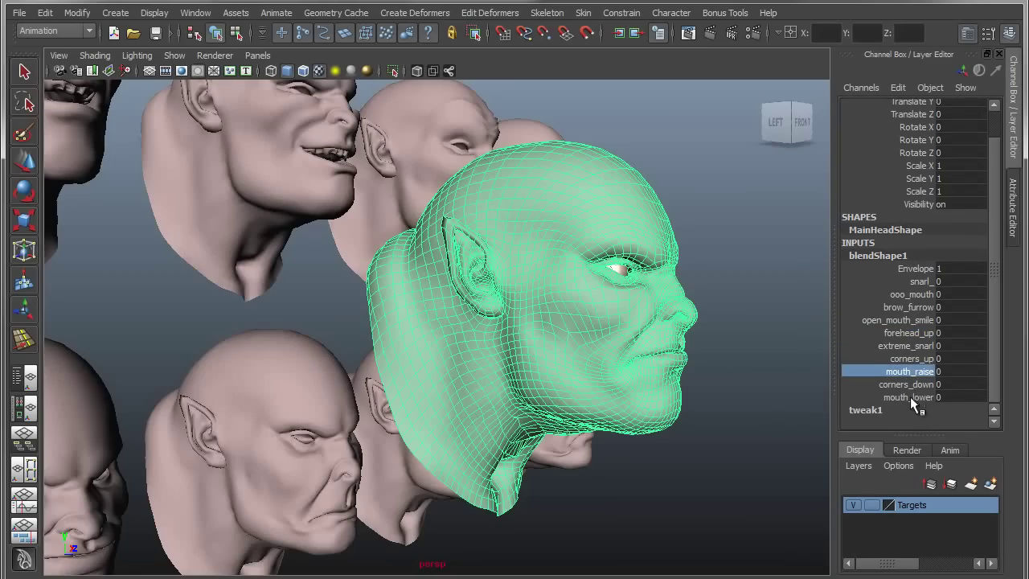
click(912, 397)
middle_drag(777, 396, 647, 396)
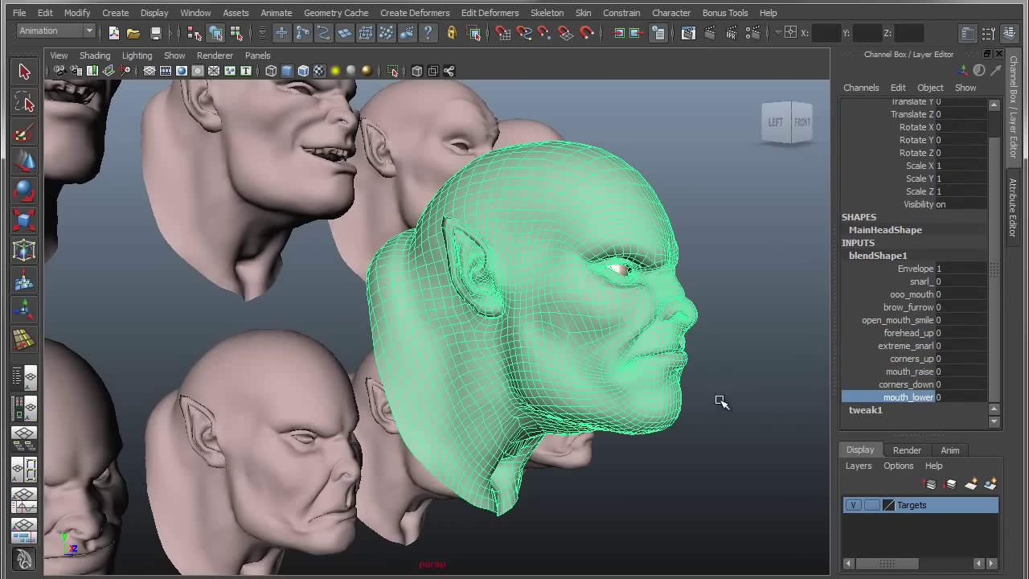
alt+drag(707, 401, 860, 392)
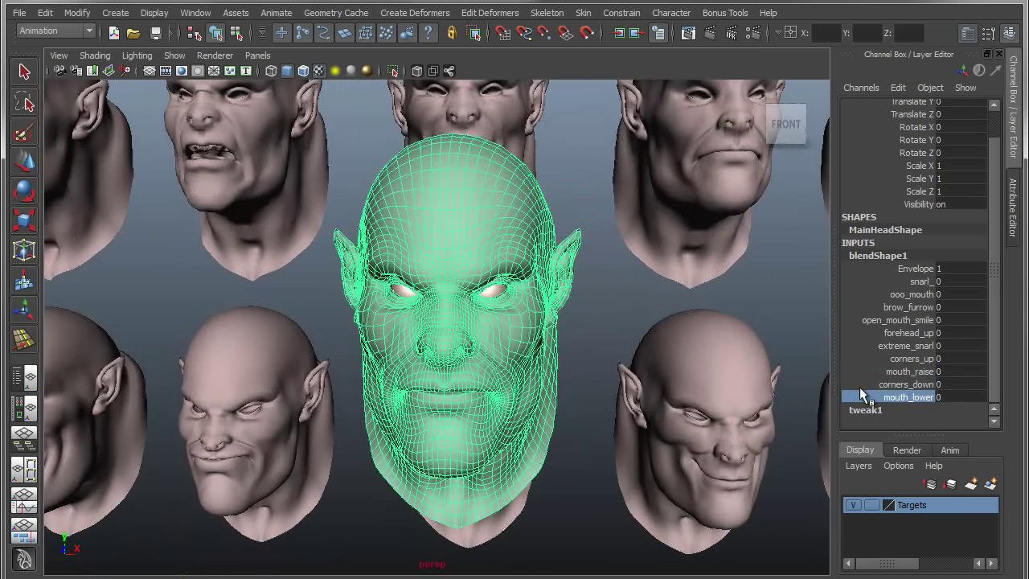
click(907, 383)
middle_drag(690, 376, 577, 376)
alt+right_drag(735, 391, 678, 386)
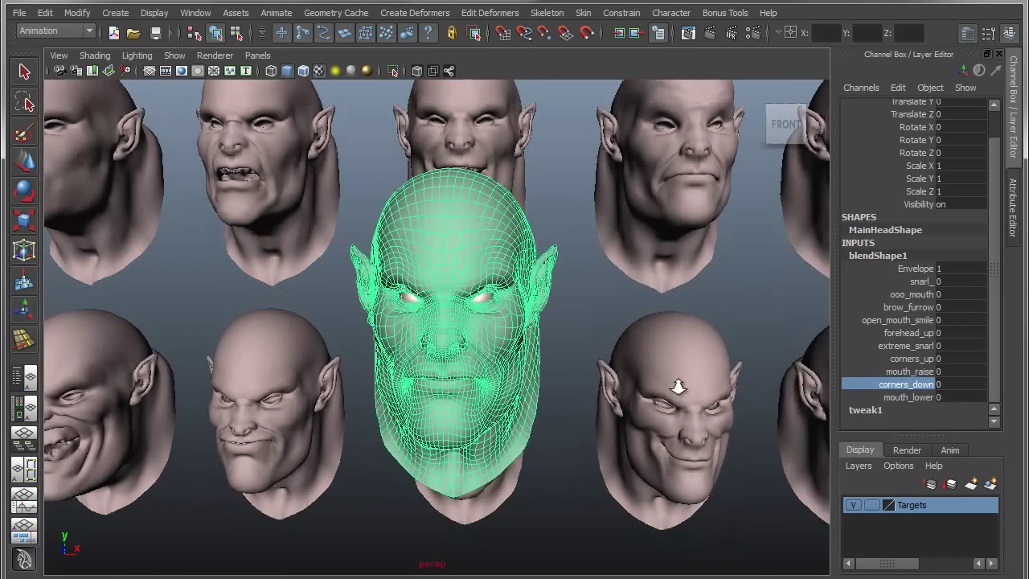
alt+right_drag(550, 368, 480, 340)
alt+drag(481, 341, 533, 276)
click(561, 340)
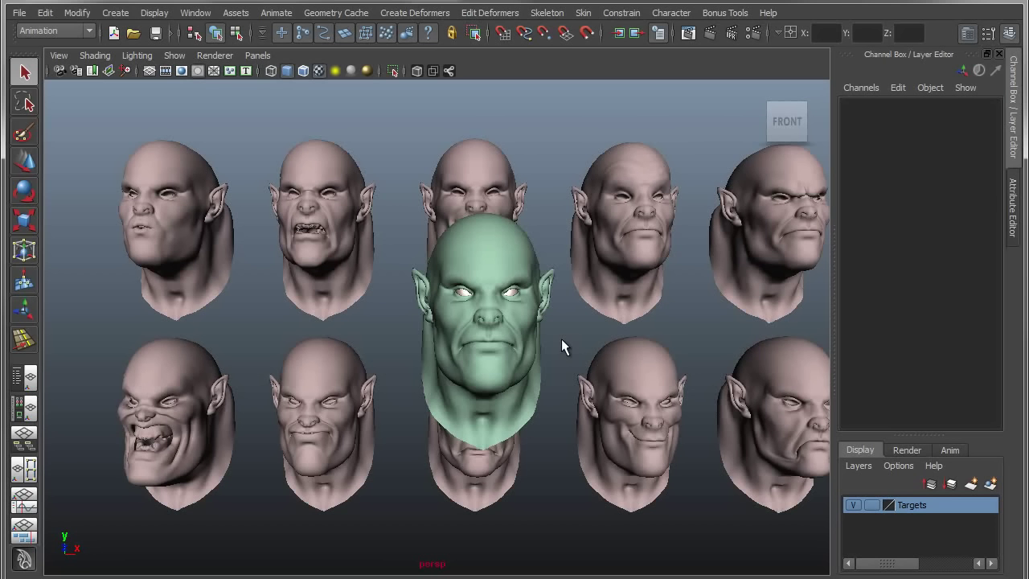
alt+right_drag(545, 349, 572, 378)
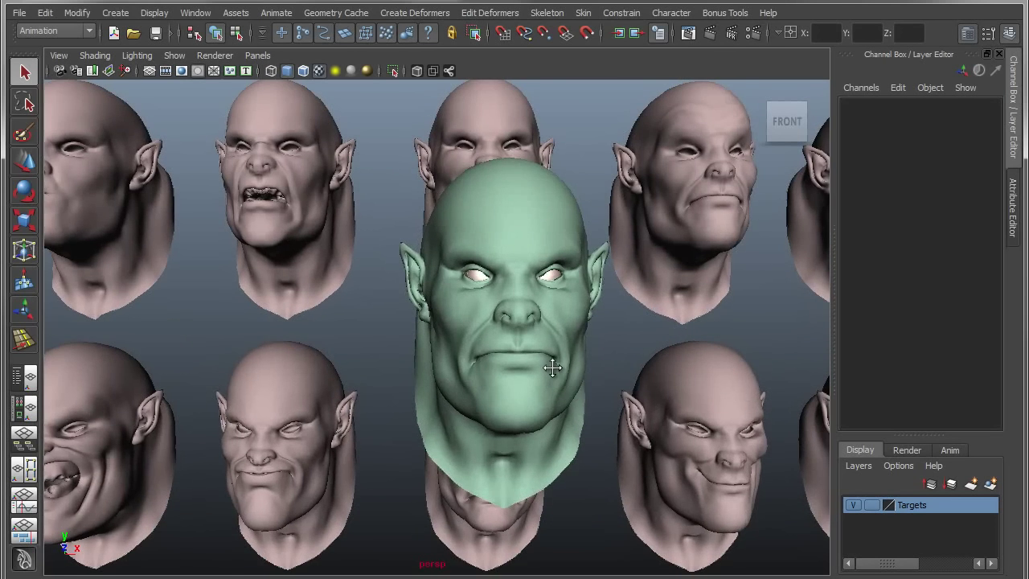
alt+middle_drag(552, 368, 504, 366)
alt+right_drag(620, 381, 504, 369)
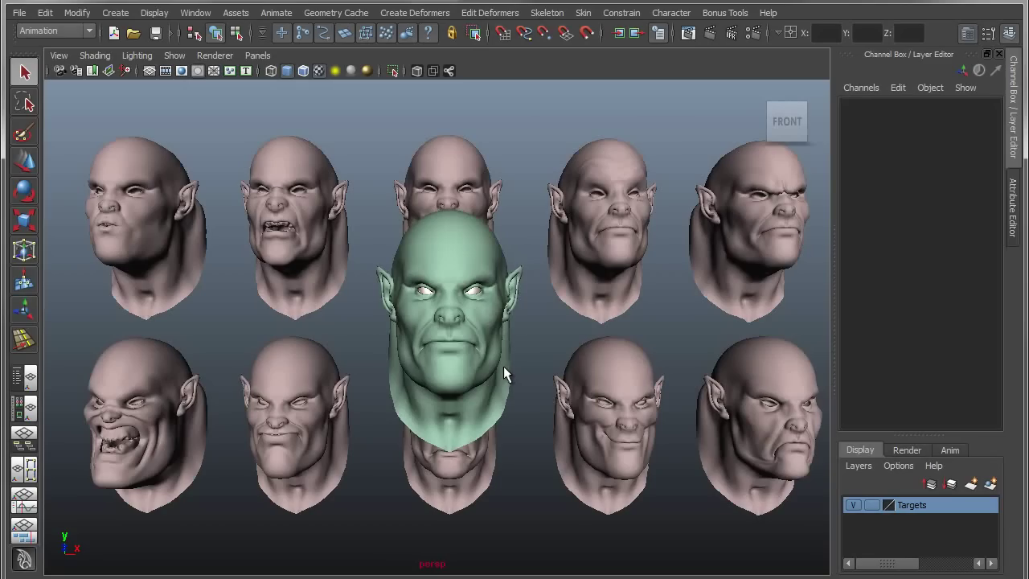
Insert four parallel edge loops around the main head's lips with the Insert Edge Loop tool.
alt+right_drag(371, 373, 671, 417)
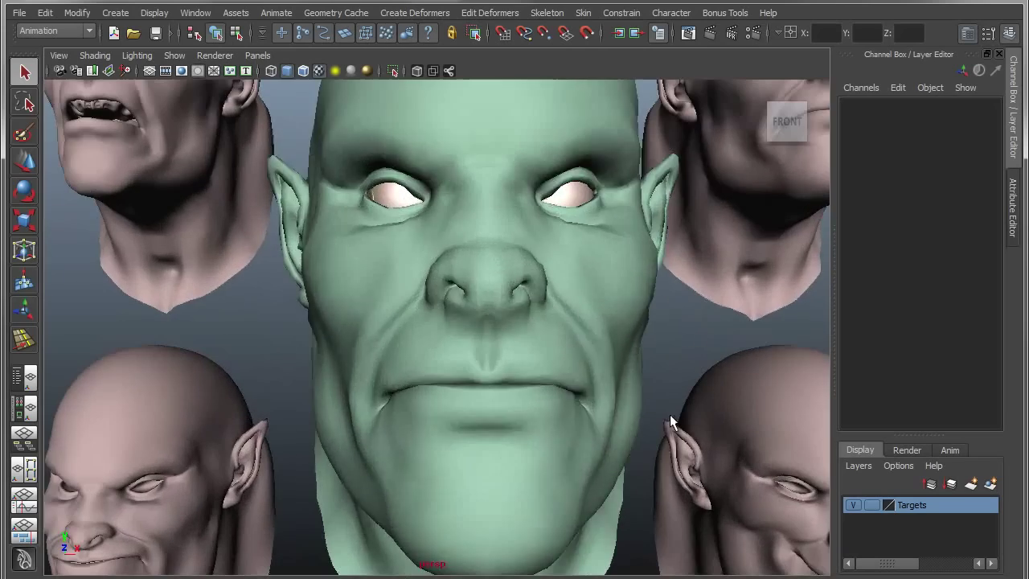
click(627, 450)
alt+right_drag(595, 482, 708, 476)
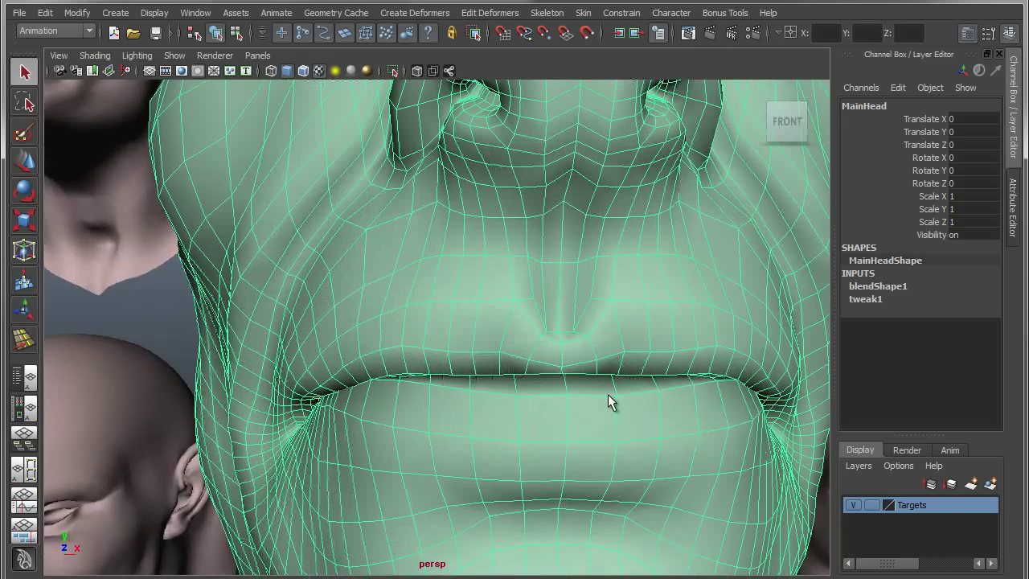
shift+right_drag(601, 392, 540, 419)
alt+middle_drag(682, 454, 569, 450)
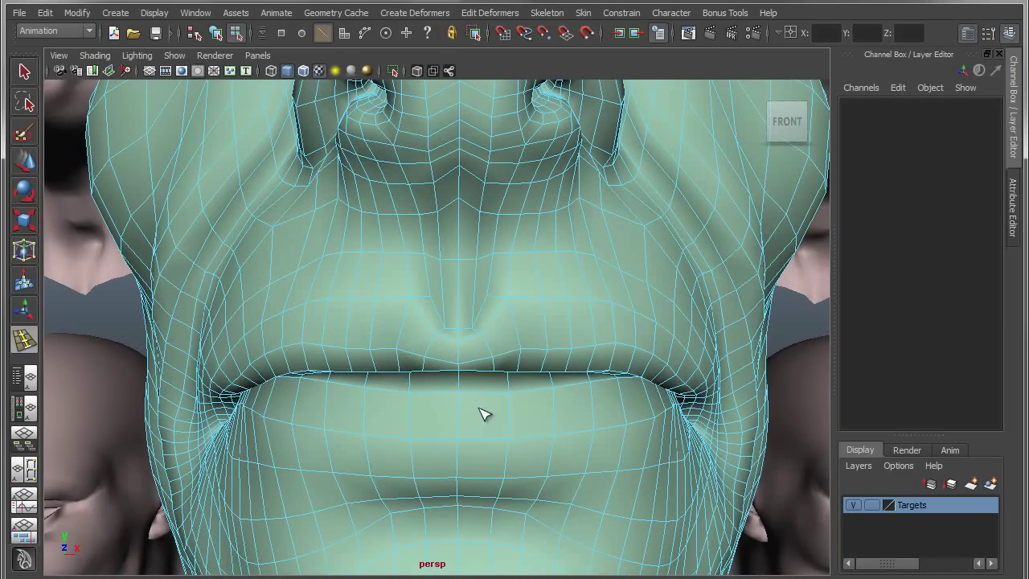
shift+right_drag(482, 399, 484, 440)
shift+right_drag(423, 416, 487, 450)
click(461, 412)
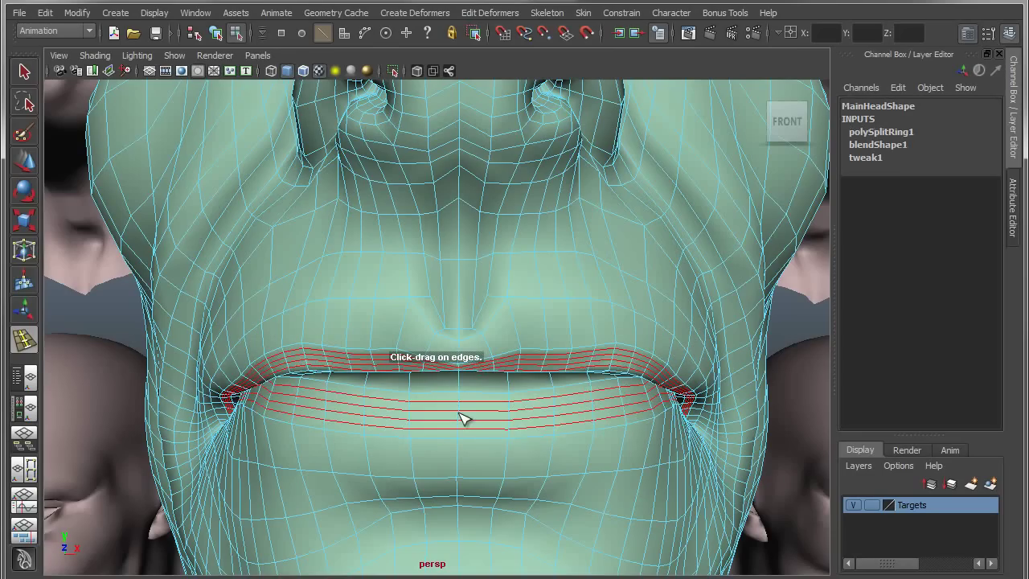
Select the outermost new edge loop around the lips and slide it with the Slide Edge tool to define the lip border.
scroll(469, 455, up, 5)
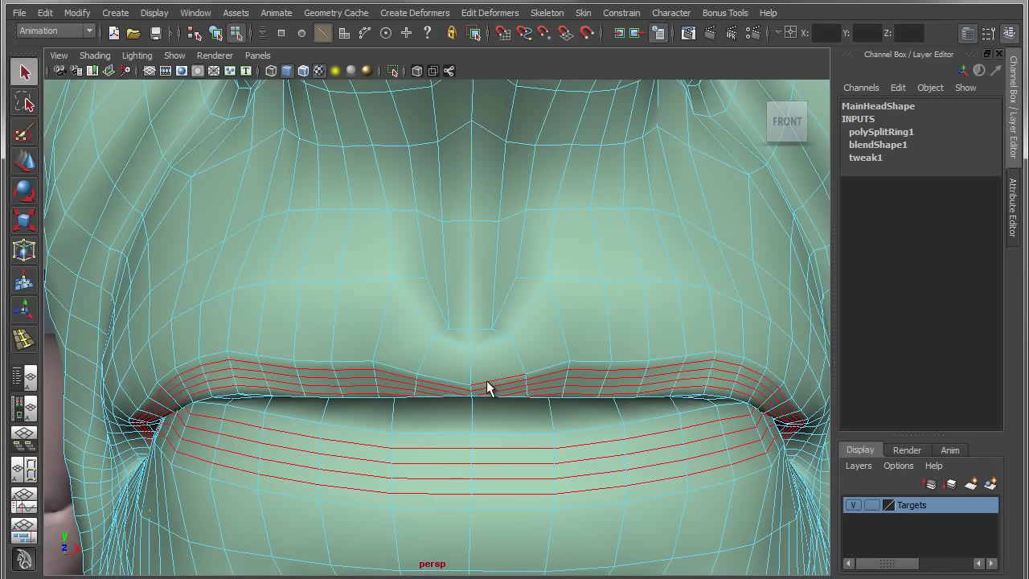
double_click(486, 380)
shift+right_drag(533, 448, 528, 554)
middle_drag(453, 398, 487, 383)
alt+drag(487, 383, 551, 397)
alt+middle_drag(691, 407, 547, 344)
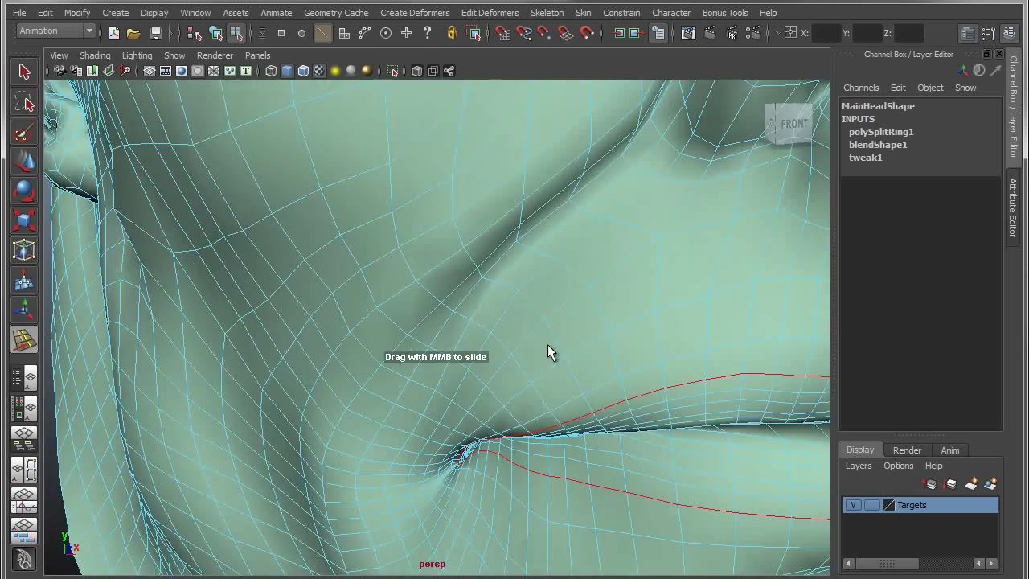
alt+drag(547, 344, 535, 365)
alt+right_drag(535, 365, 529, 362)
alt+drag(528, 362, 607, 413)
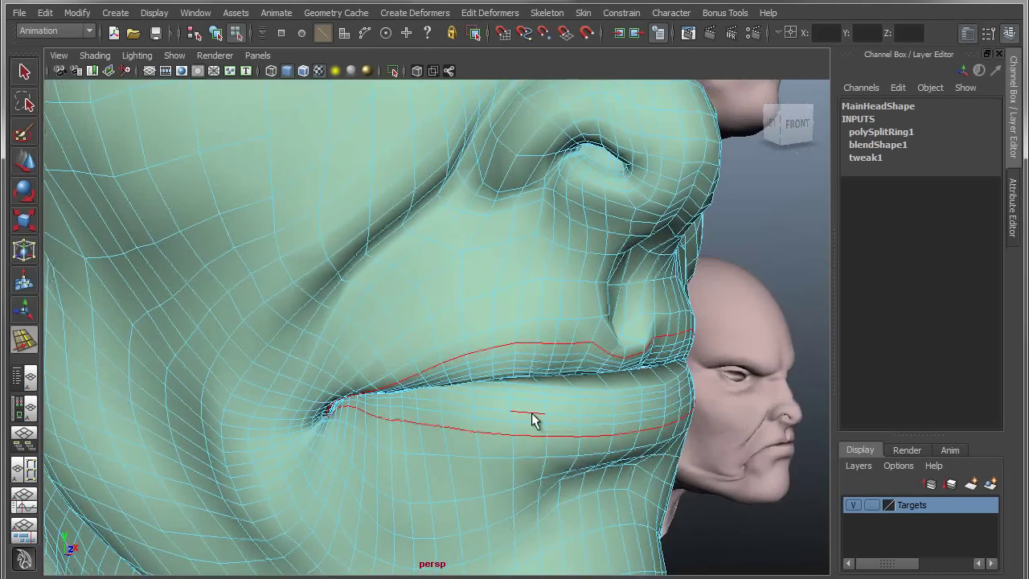
mouse_move(531, 409)
middle_down()
mouse_move(544, 416)
mouse_move(540, 403)
middle_up()
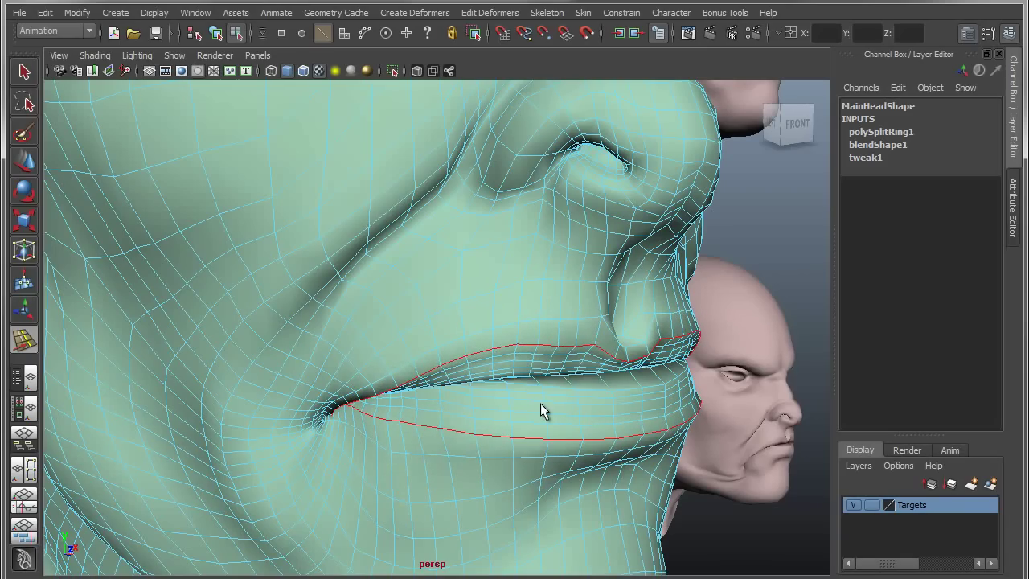
alt+right_drag(540, 402, 521, 427)
alt+middle_drag(520, 428, 489, 404)
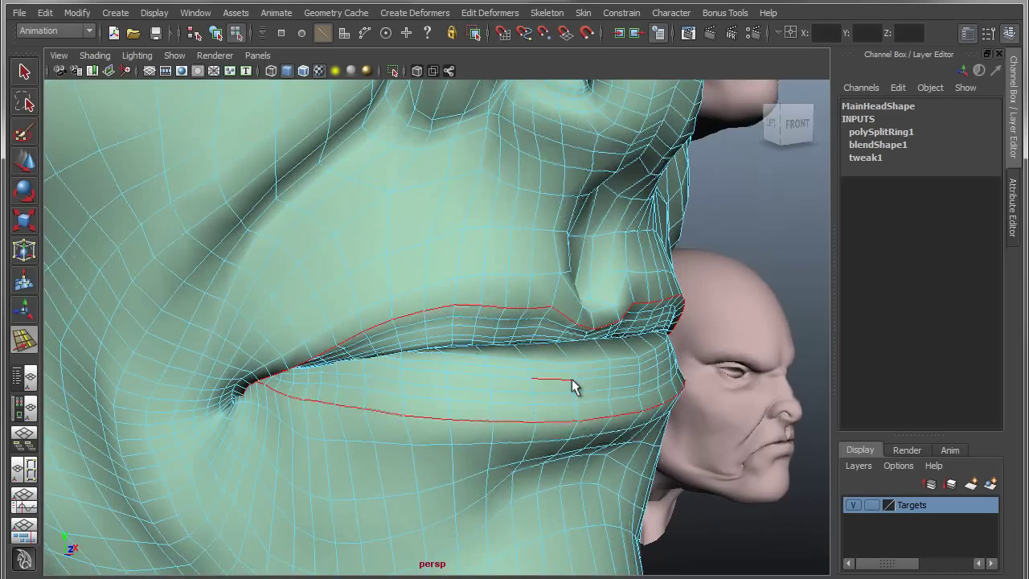
Harden the selected lip border edges and return the main head to object mode.
shift+right_drag(557, 329, 676, 379)
click(742, 230)
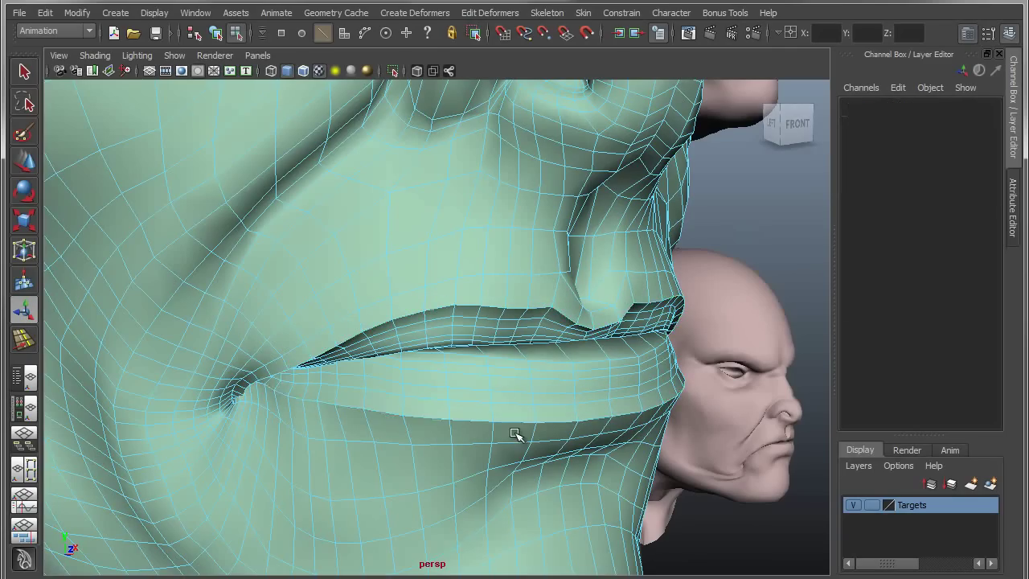
right_drag(518, 411, 697, 271)
alt+right_drag(709, 333, 512, 326)
alt+drag(512, 326, 477, 340)
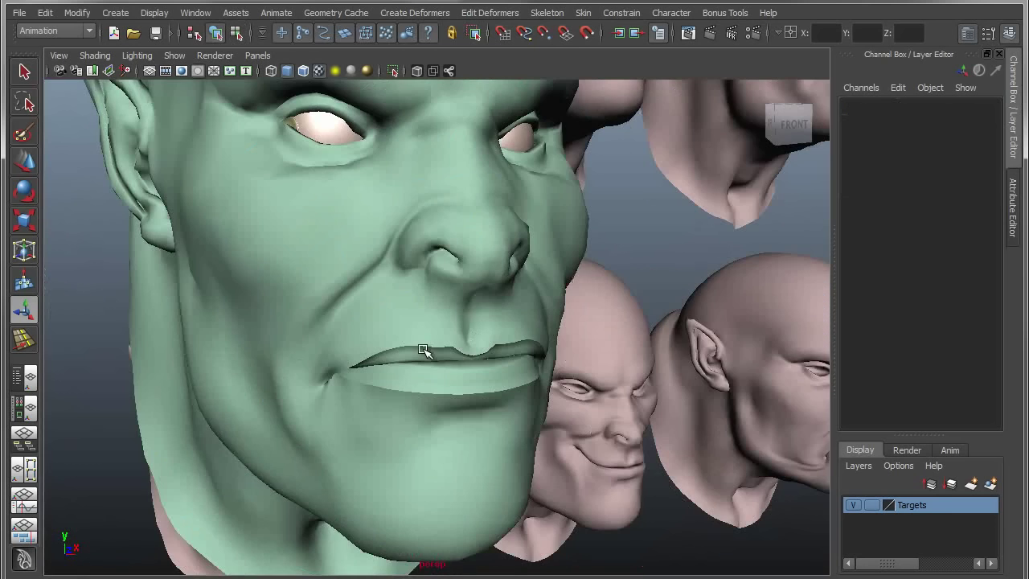
Select the lip border edge loop on the main head, slide it slightly with the Slide Edge tool, and return to object mode.
alt+right_drag(456, 367, 569, 388)
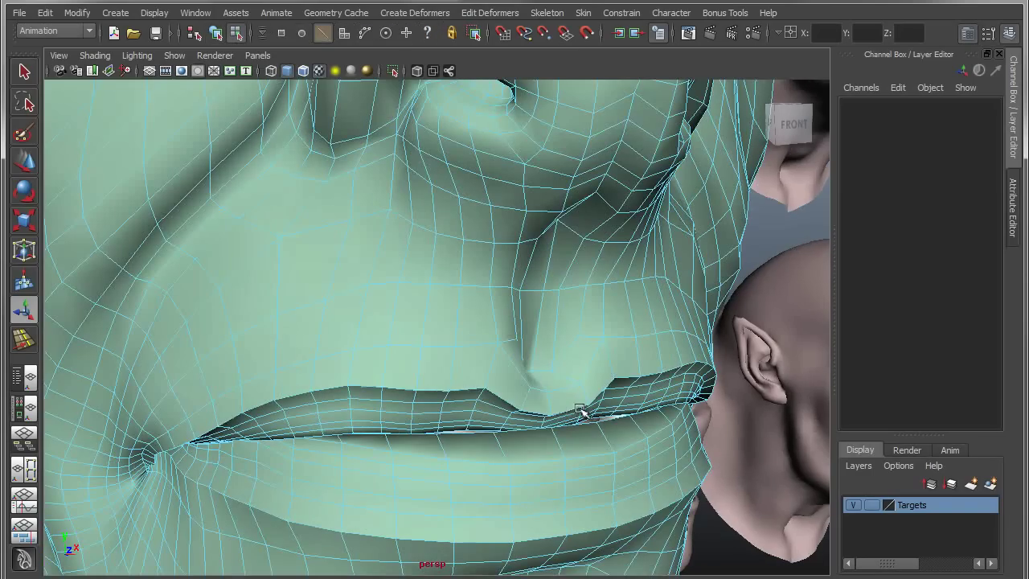
click(580, 412)
key(y)
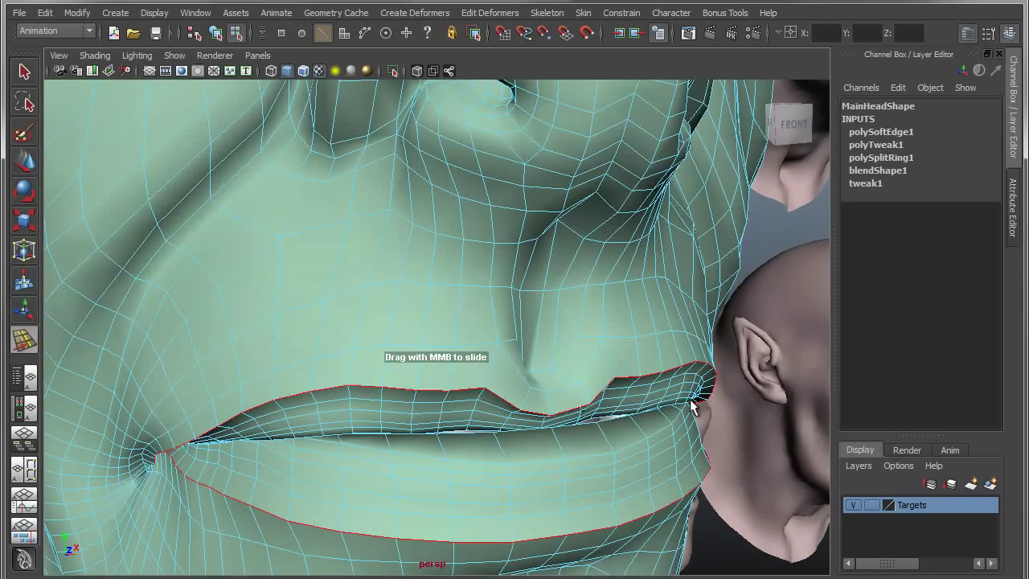
middle_drag(691, 400, 687, 401)
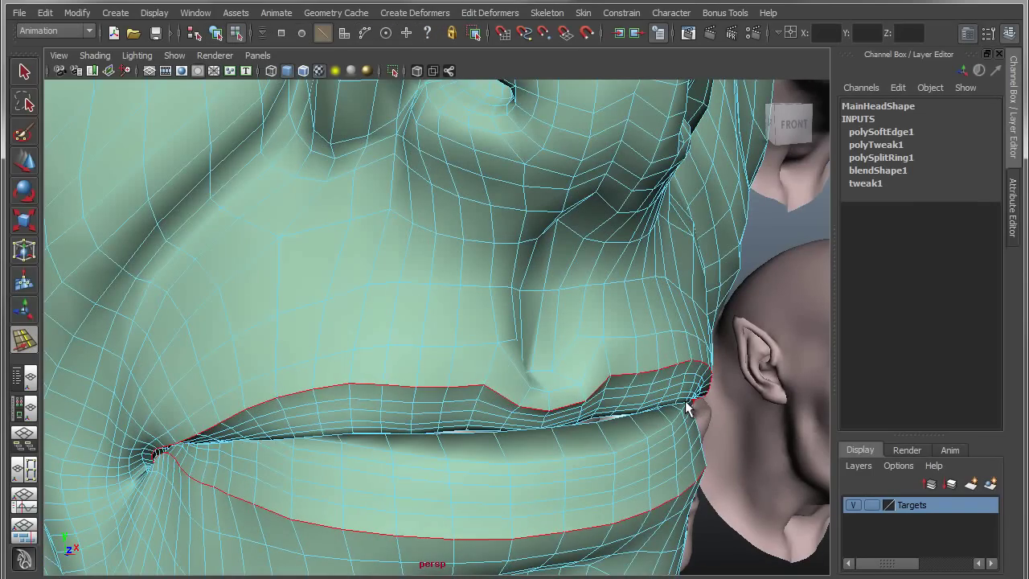
alt+right_drag(765, 410, 492, 378)
alt+drag(492, 379, 485, 379)
key(F8)
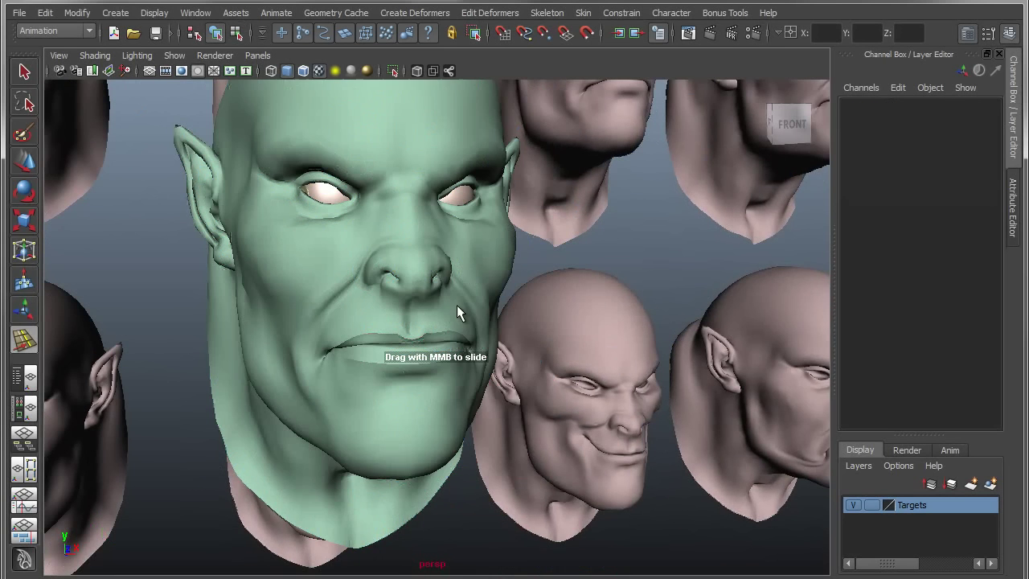
alt+drag(416, 369, 482, 359)
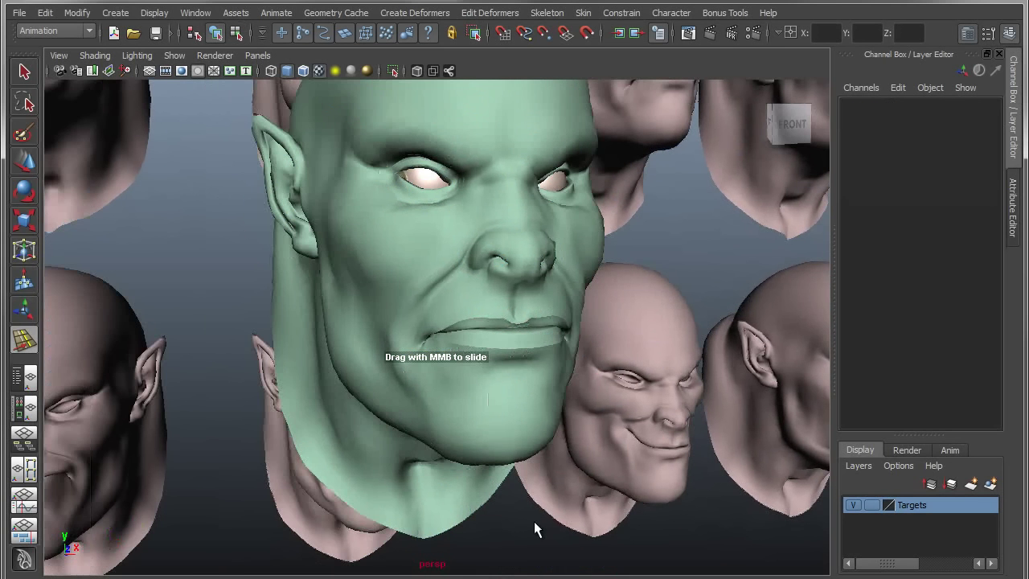
key(q)
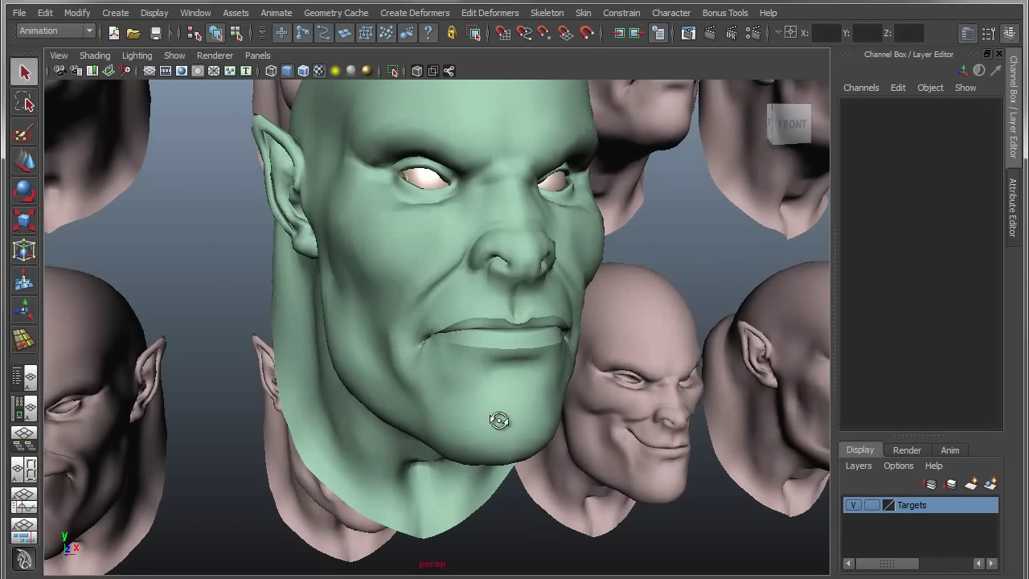
Examine the corners_up target head's wireframe and lips to compare its mouth topology with the main head.
alt+drag(501, 421, 482, 417)
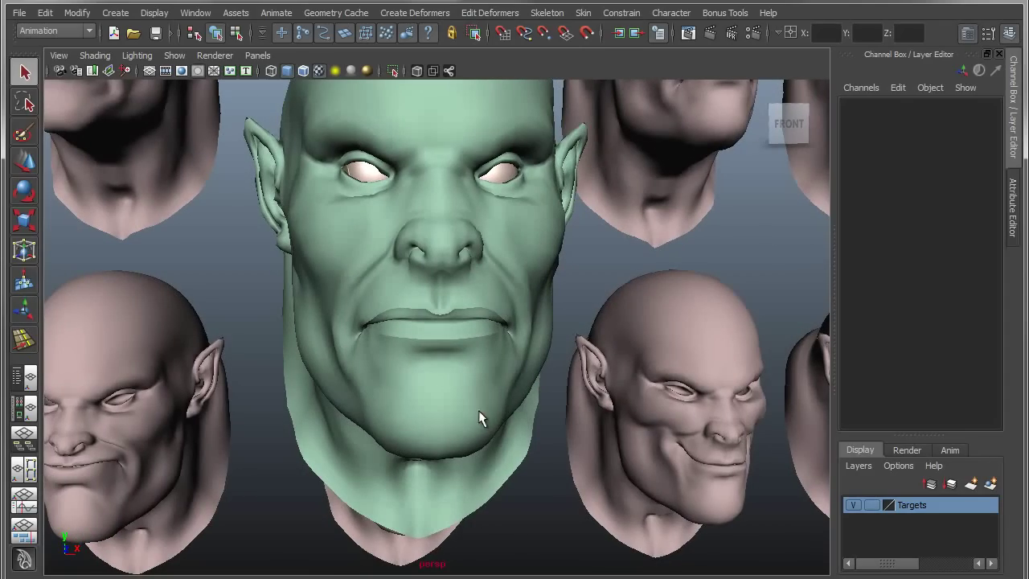
alt+right_drag(689, 371, 491, 347)
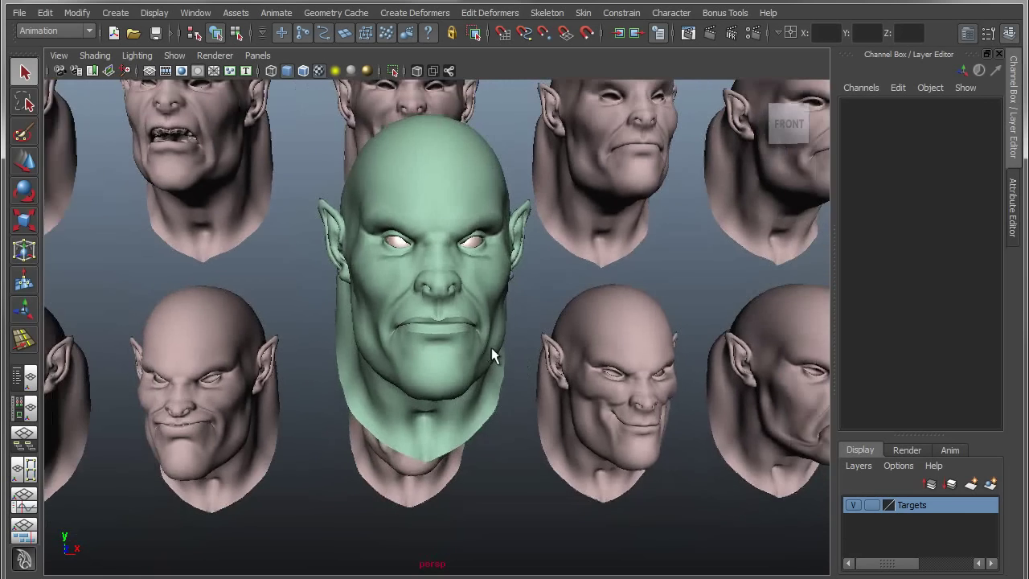
alt+middle_drag(491, 347, 543, 367)
alt+right_drag(542, 368, 501, 354)
alt+drag(502, 355, 461, 353)
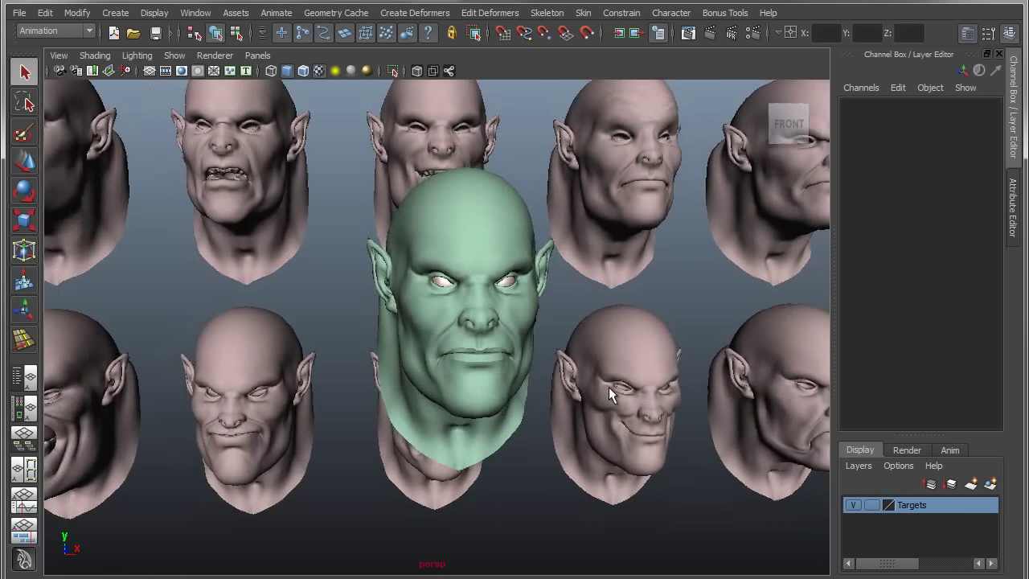
alt+right_drag(608, 387, 645, 386)
alt+middle_drag(645, 386, 378, 259)
alt+right_drag(378, 259, 596, 393)
alt+middle_drag(596, 393, 527, 285)
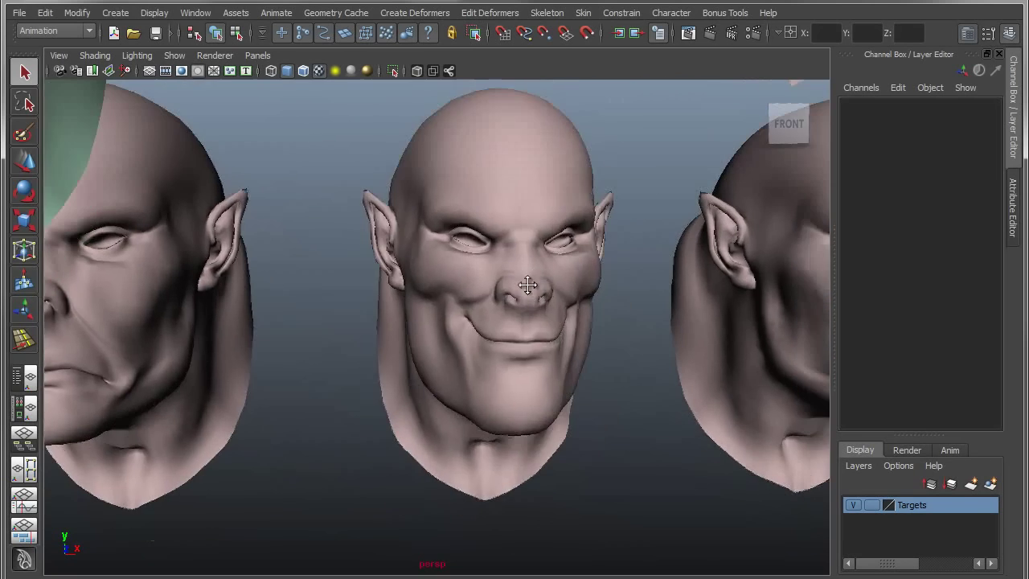
click(529, 314)
alt+right_drag(530, 316, 581, 412)
alt+drag(581, 412, 474, 374)
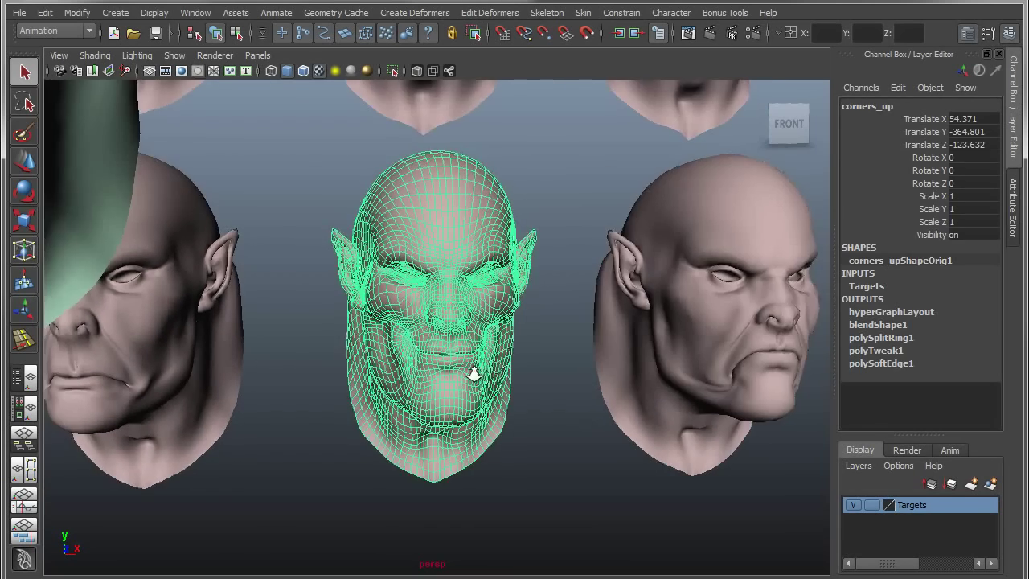
alt+right_drag(474, 374, 760, 426)
click(678, 397)
alt+drag(678, 397, 545, 372)
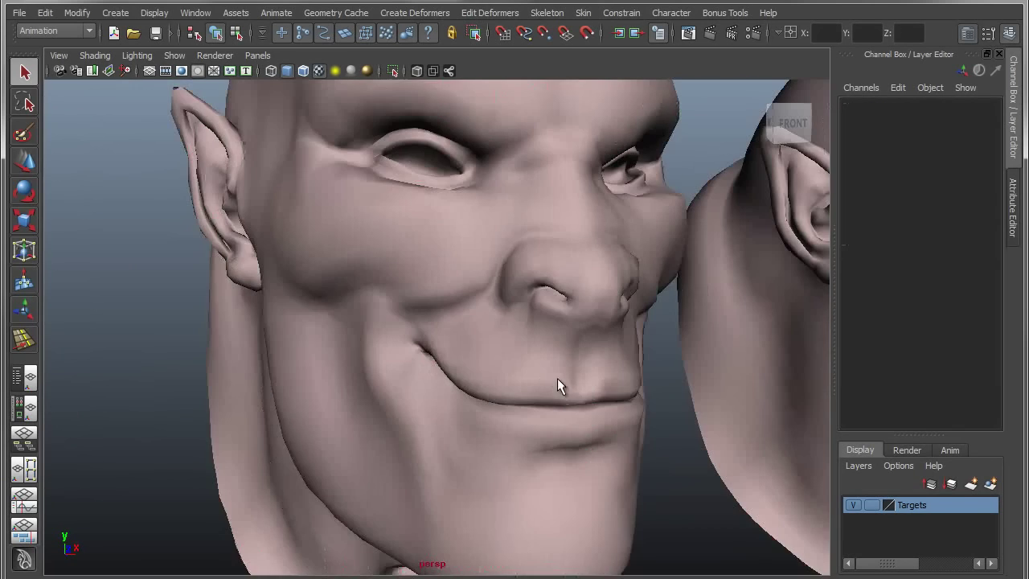
alt+right_drag(650, 434, 443, 317)
alt+middle_drag(443, 317, 470, 375)
Select the main head and bake its edited topology to the blend shape targets.
click(468, 374)
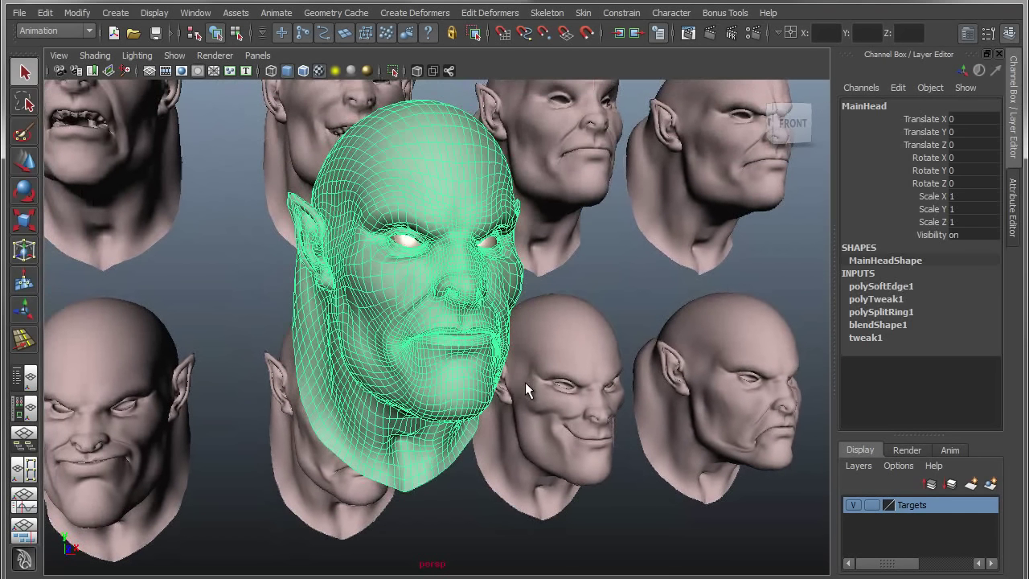
click(500, 12)
mouse_move(512, 110)
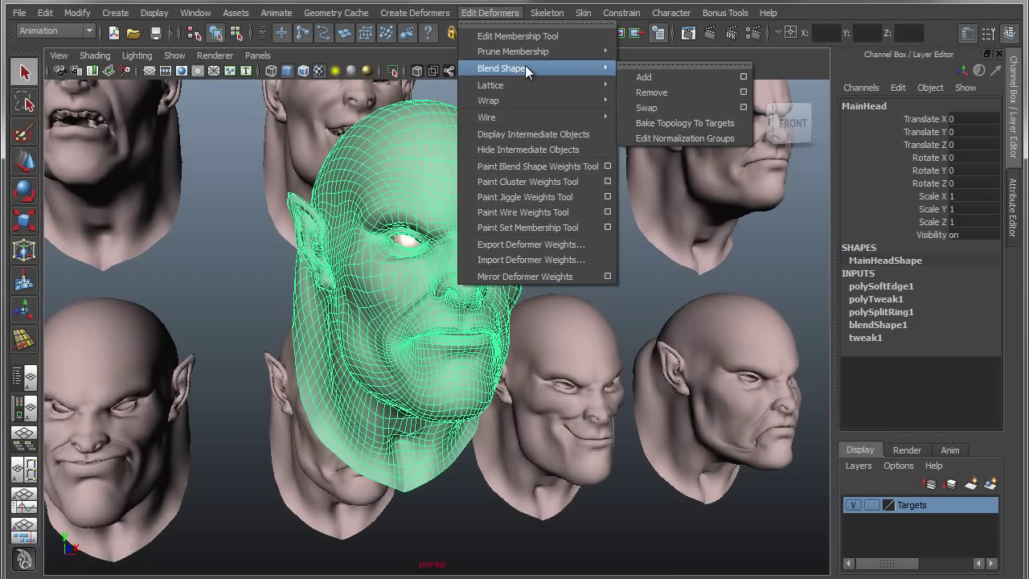
mouse_move(547, 51)
mouse_move(595, 69)
click(706, 126)
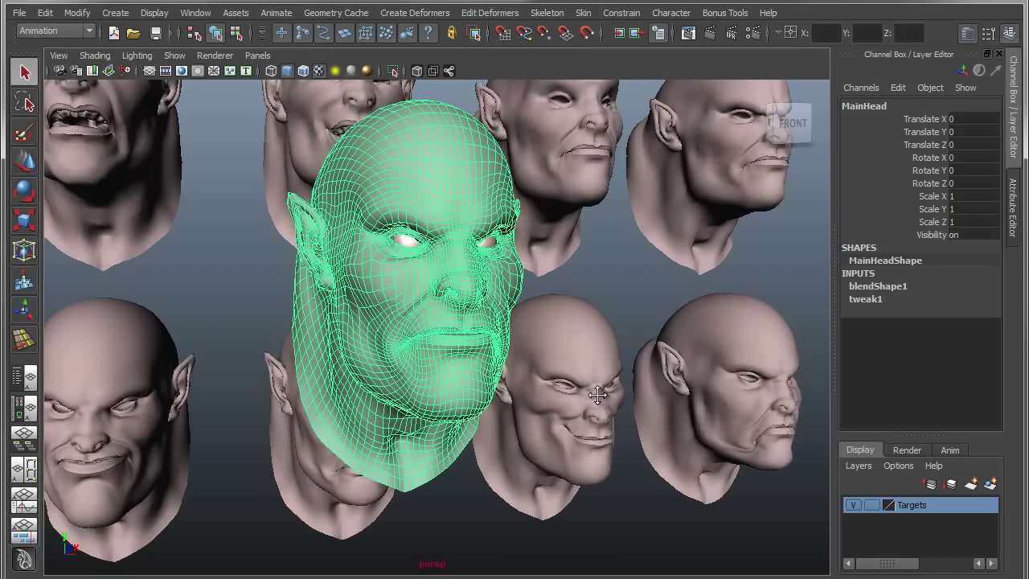
Inspect the lips and wireframe of the corners_up target for the baked edge loops.
alt+middle_drag(597, 395, 503, 271)
alt+right_drag(503, 271, 748, 318)
alt+middle_drag(633, 277, 611, 336)
alt+right_drag(610, 336, 595, 321)
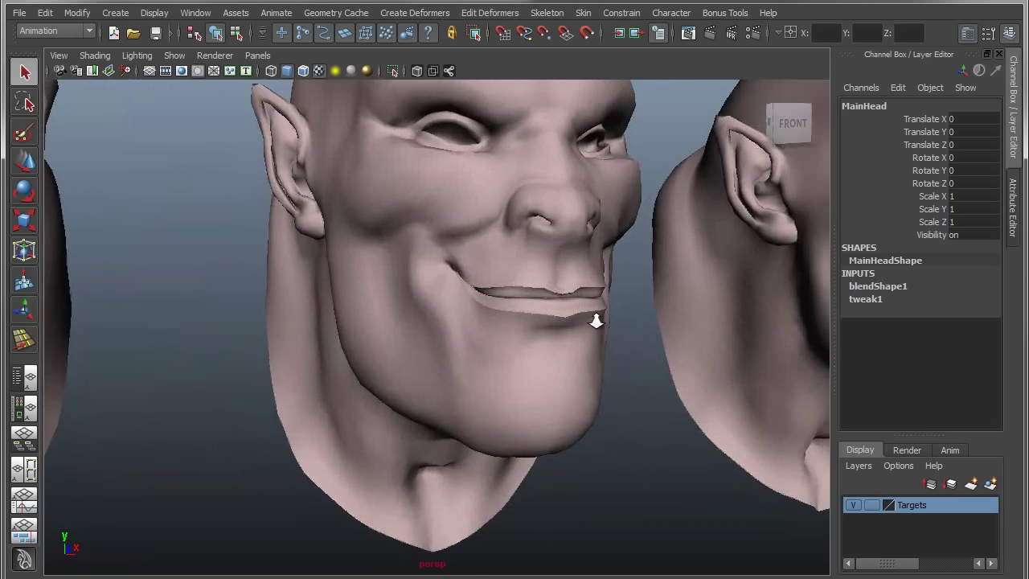
scroll(596, 320, up, 3)
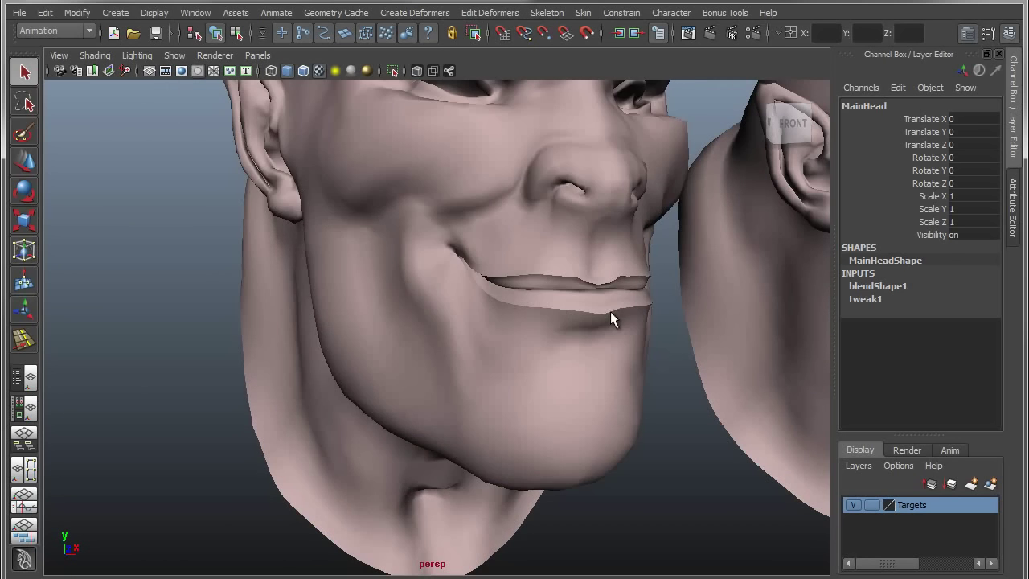
click(587, 296)
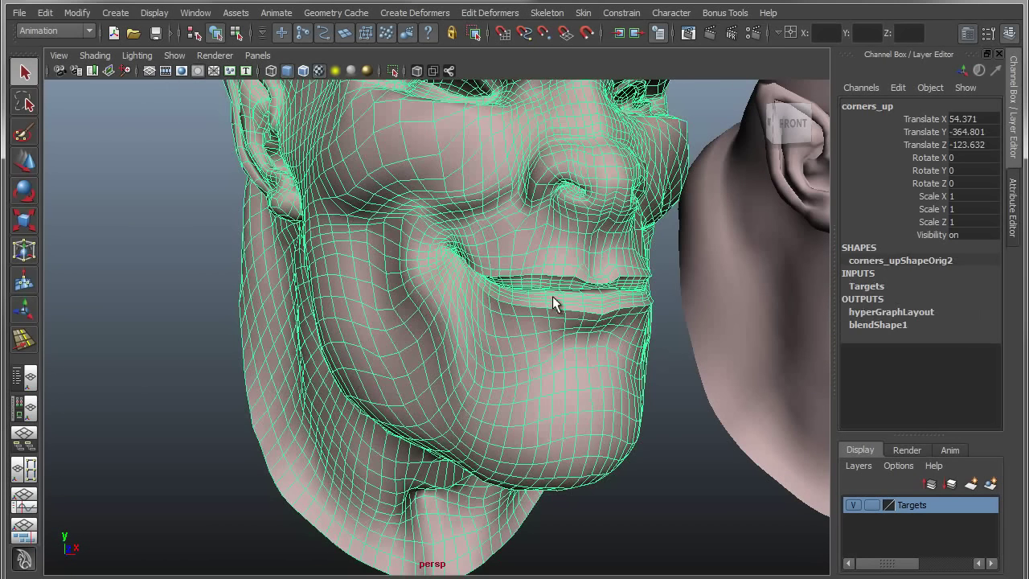
click(667, 402)
Review the mouths of the remaining target heads around the main head for the new lip border.
alt+drag(658, 396, 424, 318)
alt+right_drag(449, 313, 441, 315)
alt+middle_drag(442, 317, 446, 412)
alt+right_drag(446, 411, 543, 393)
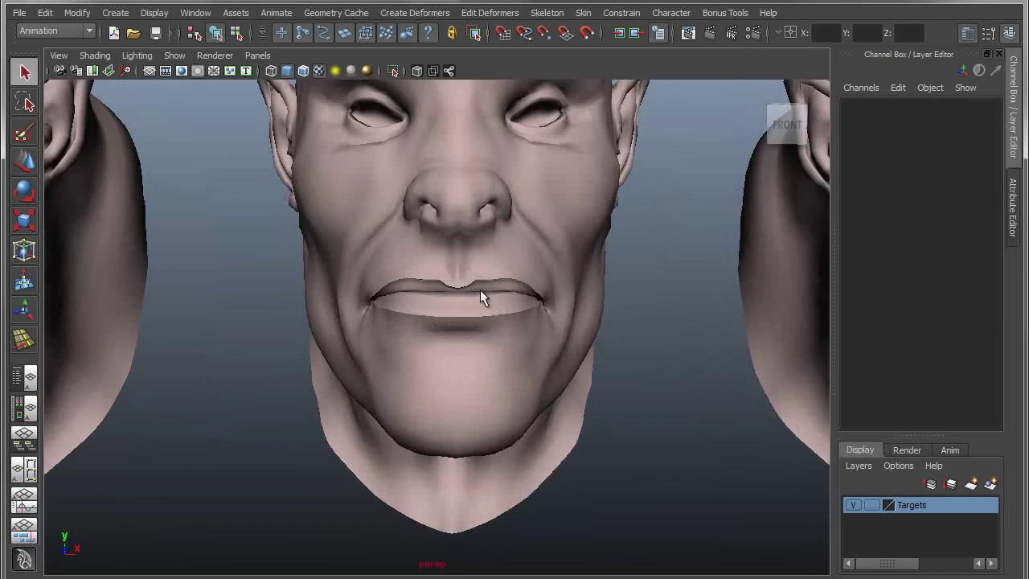
alt+right_drag(480, 289, 304, 296)
alt+middle_drag(304, 296, 804, 259)
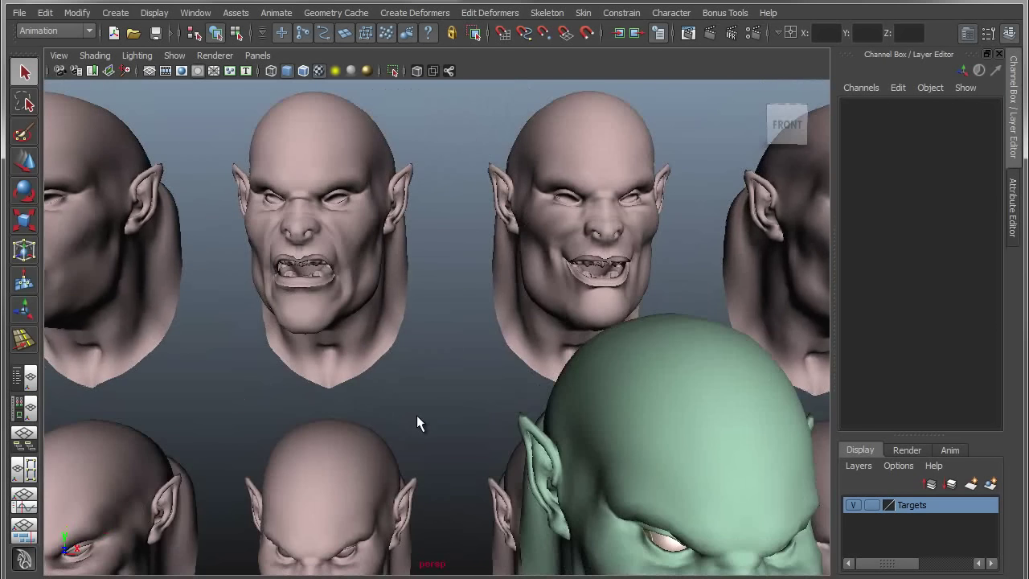
alt+middle_drag(417, 423, 368, 312)
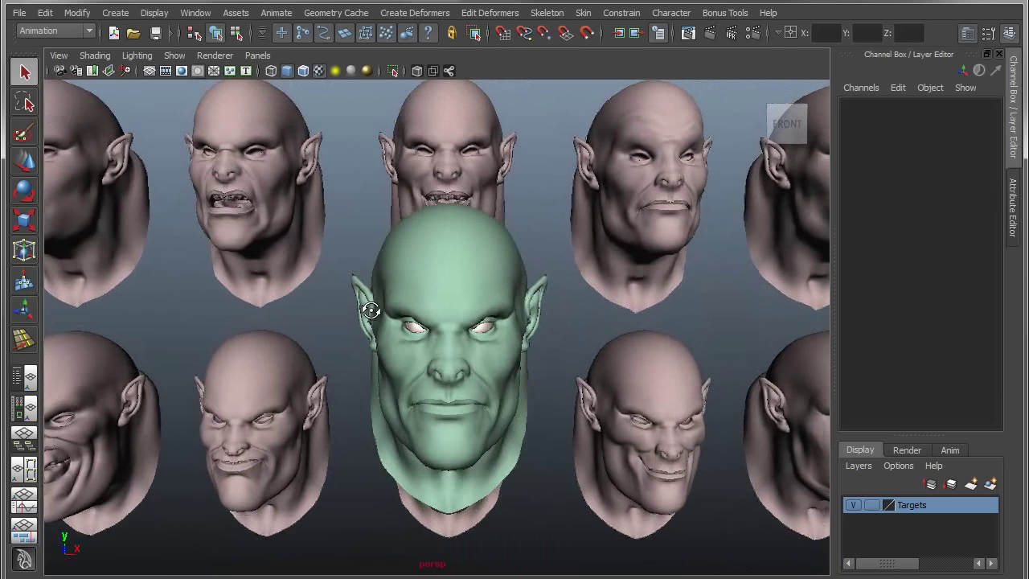
alt+drag(368, 311, 369, 309)
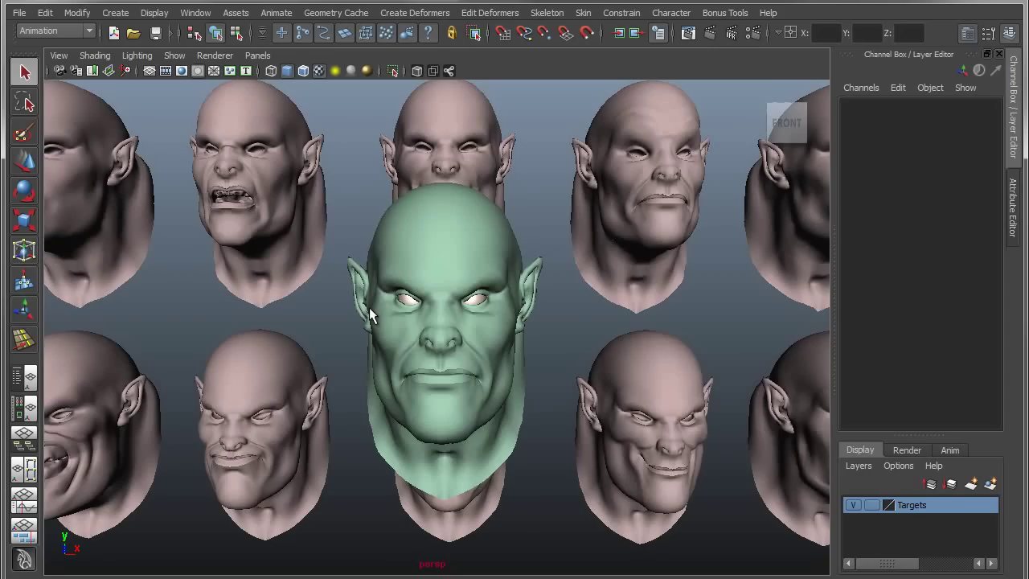
alt+middle_drag(369, 307, 391, 294)
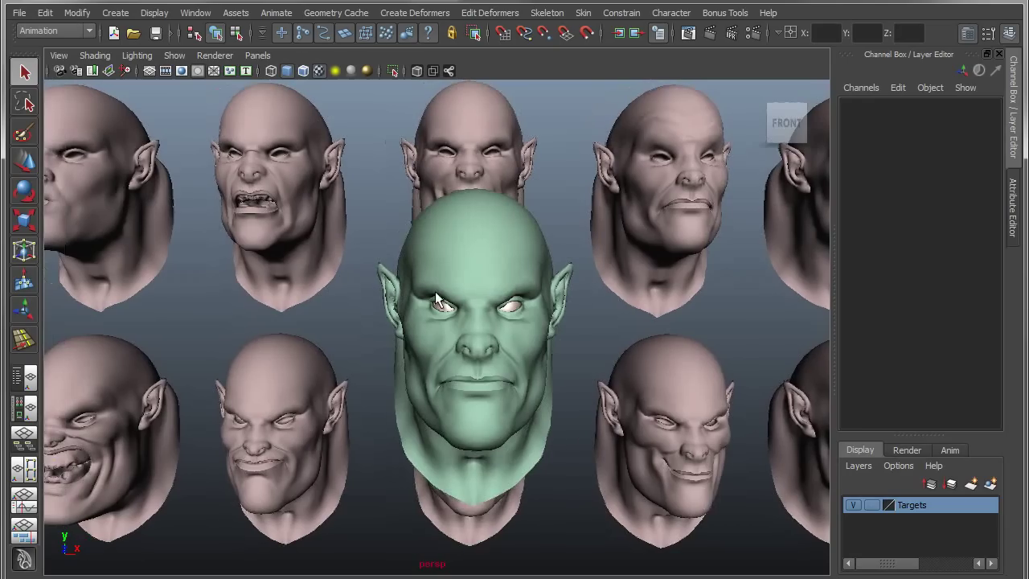
Pull the main head's ear tips outward and upward symmetrically using soft-selected vertices.
click(569, 270)
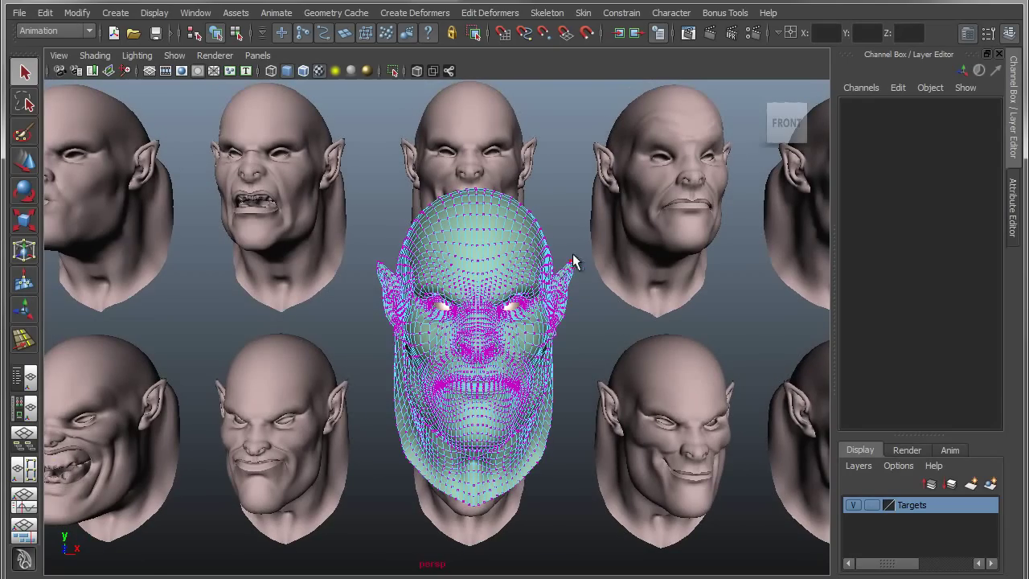
key(b)
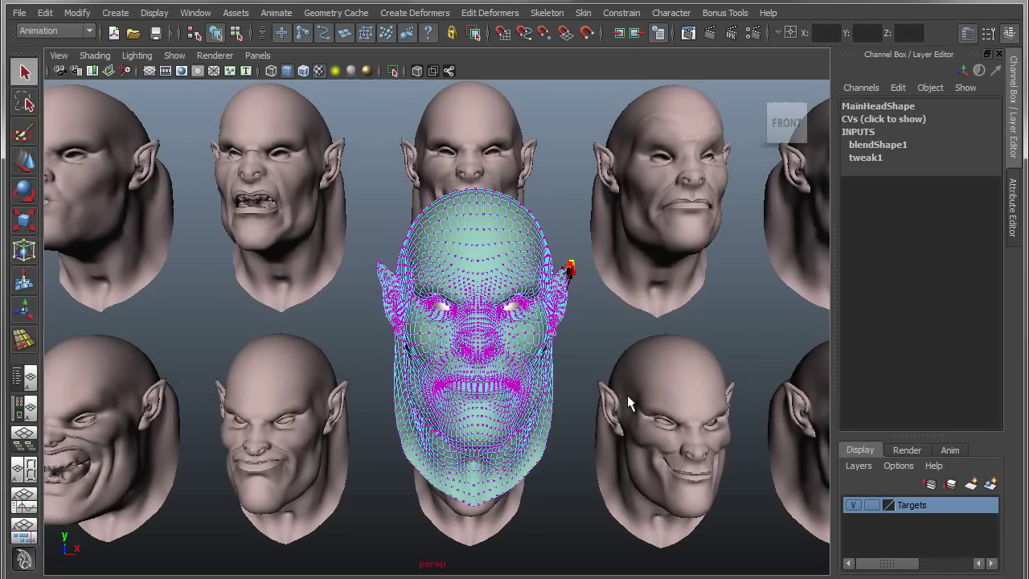
drag(560, 324, 593, 250)
key(q)
key(w)
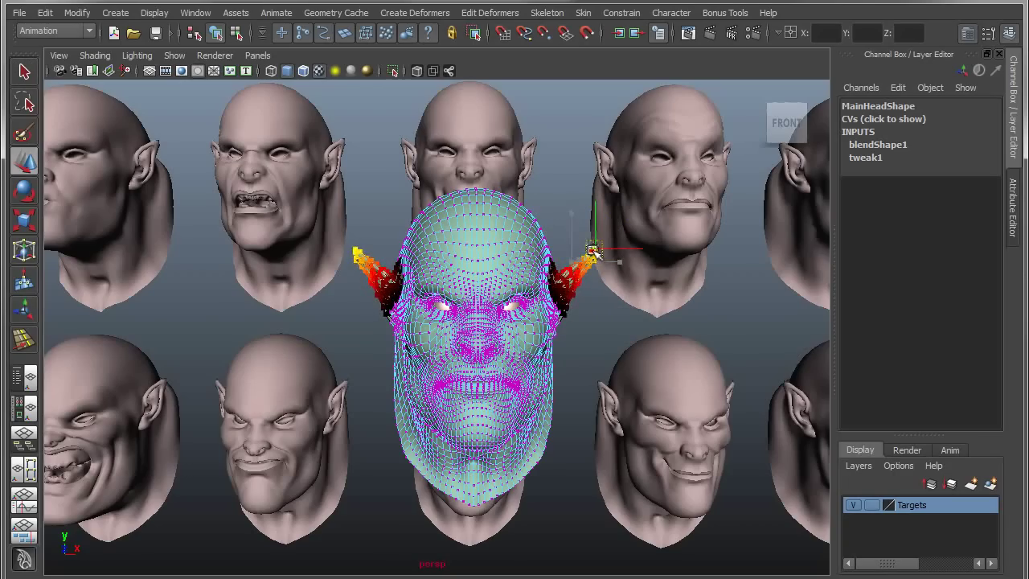
Move the soft-selected vertices beside the mouth inward and pull the jaw sides outward symmetrically on the main head.
alt+right_drag(491, 427, 600, 447)
alt+middle_drag(599, 446, 561, 404)
alt+right_drag(562, 403, 581, 410)
click(600, 386)
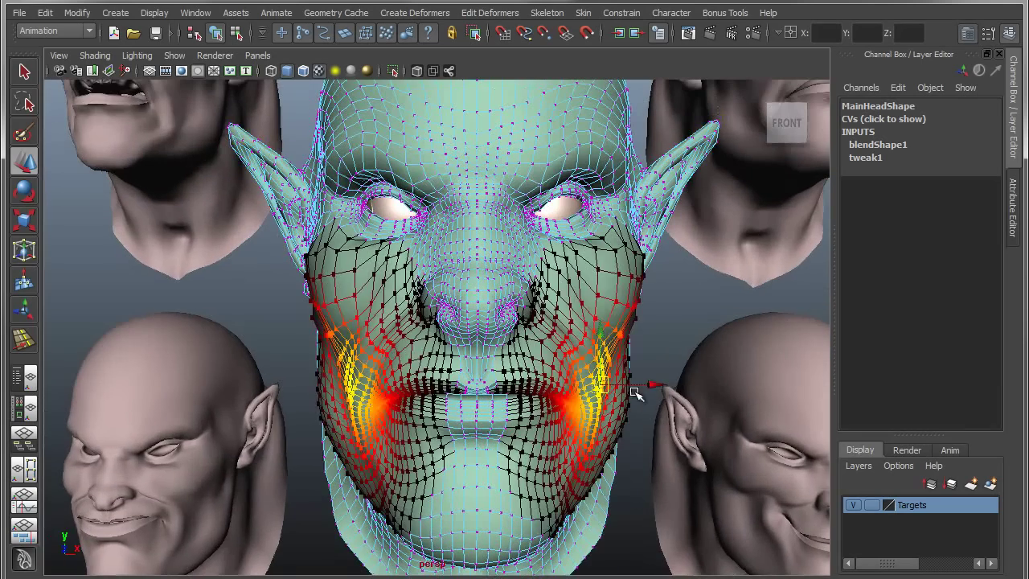
drag(641, 385, 631, 387)
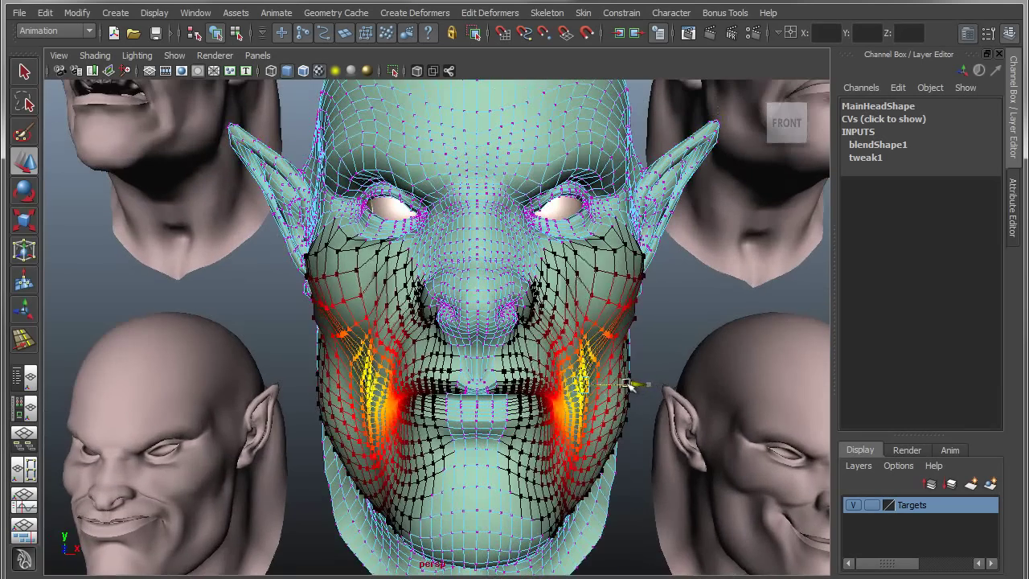
click(627, 439)
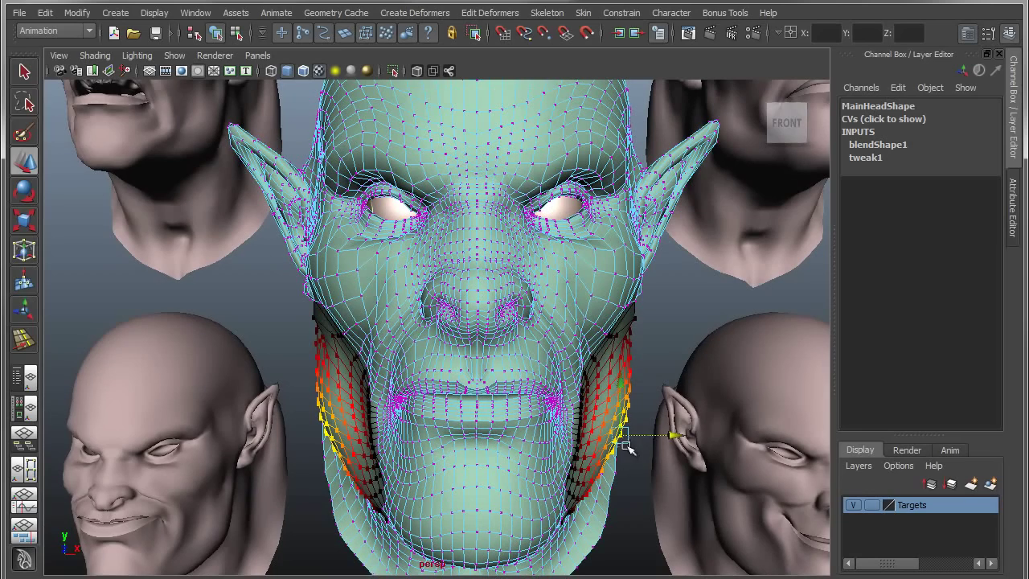
drag(625, 443, 687, 437)
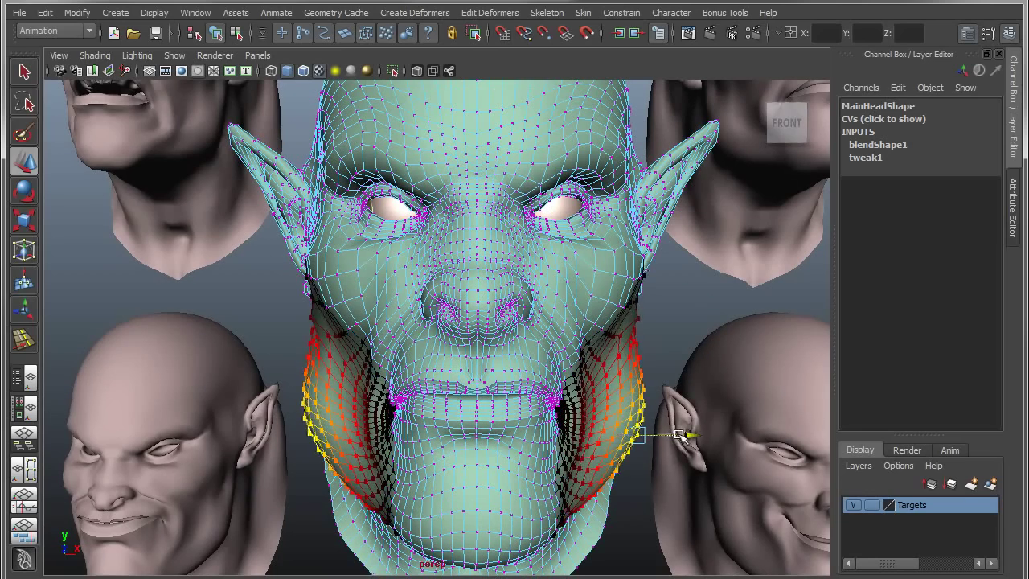
Select the main head's chin vertices, reduce the soft selection falloff radius to 0.4, and adjust the front of the chin.
alt+drag(572, 452, 531, 433)
alt+right_drag(530, 432, 588, 443)
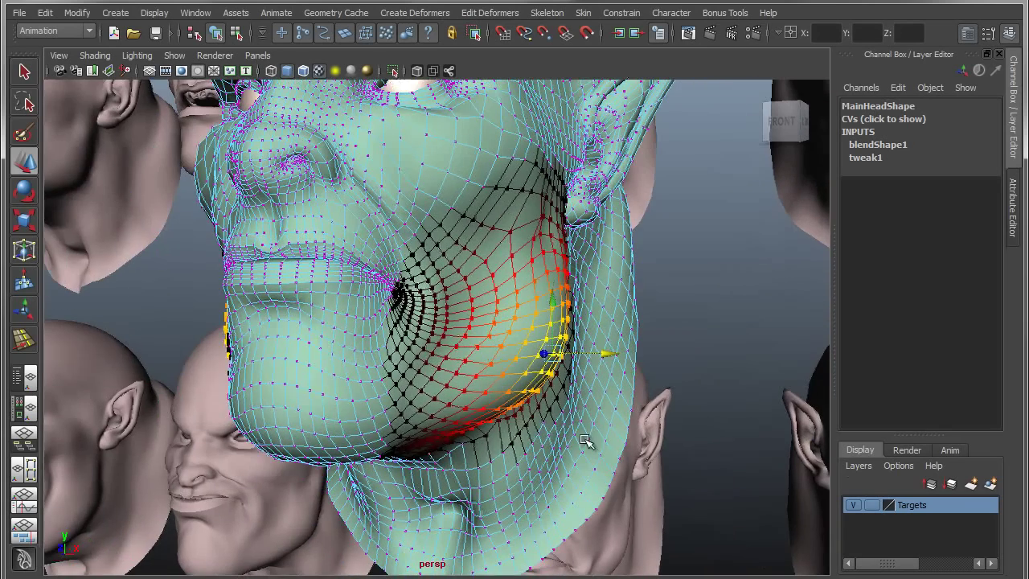
click(297, 410)
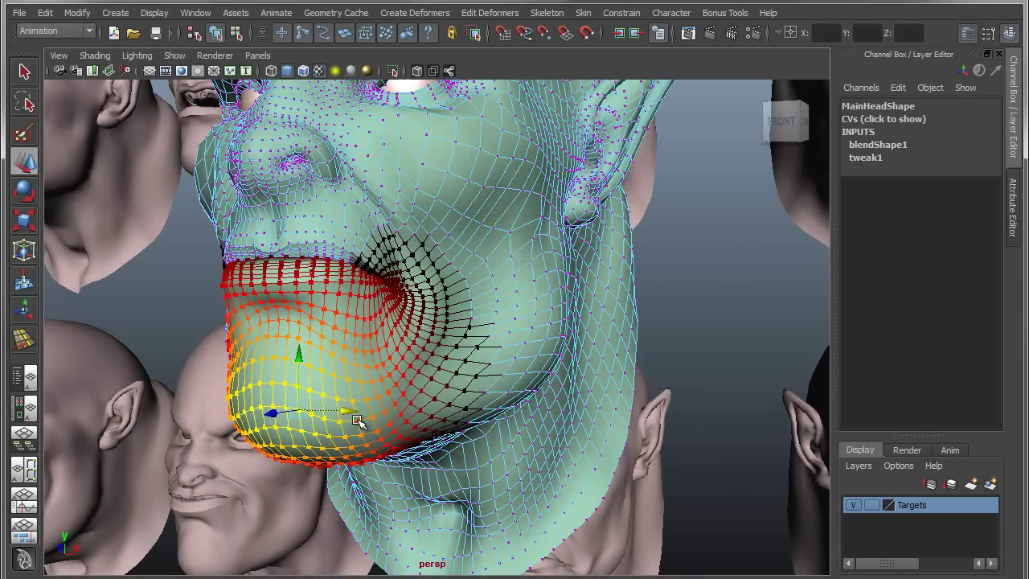
drag(352, 420, 173, 415)
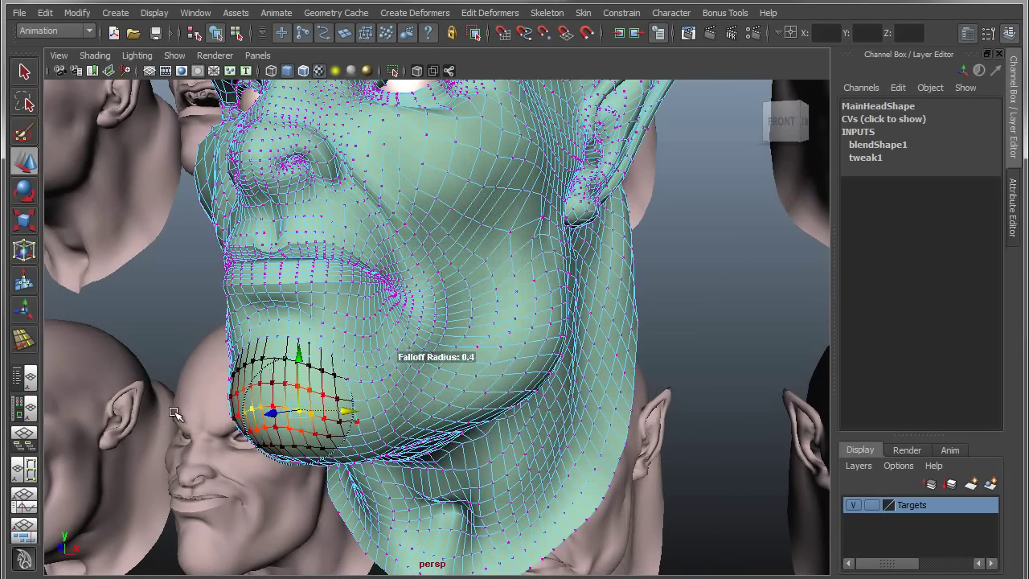
click(264, 415)
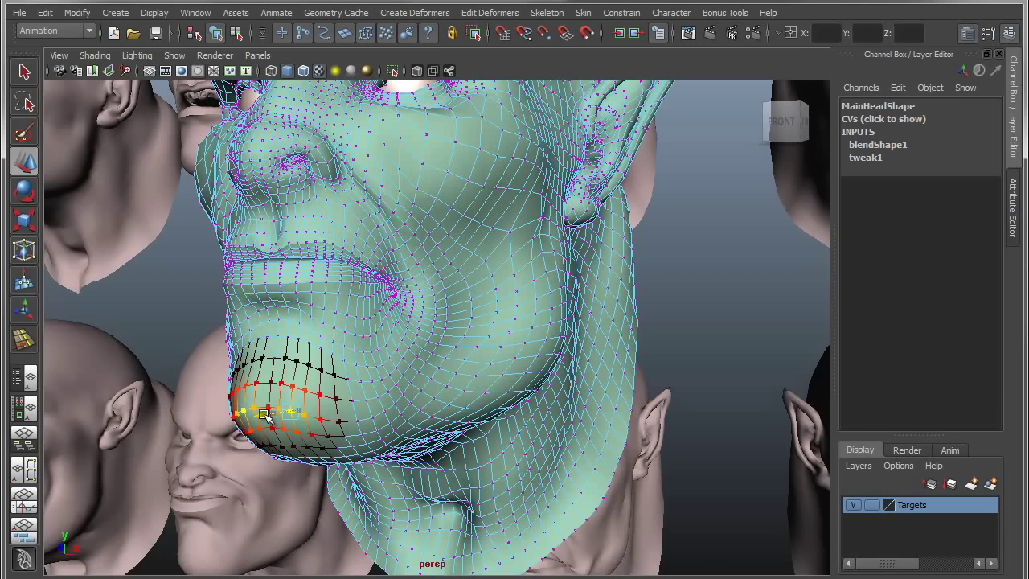
drag(274, 415, 294, 414)
click(265, 415)
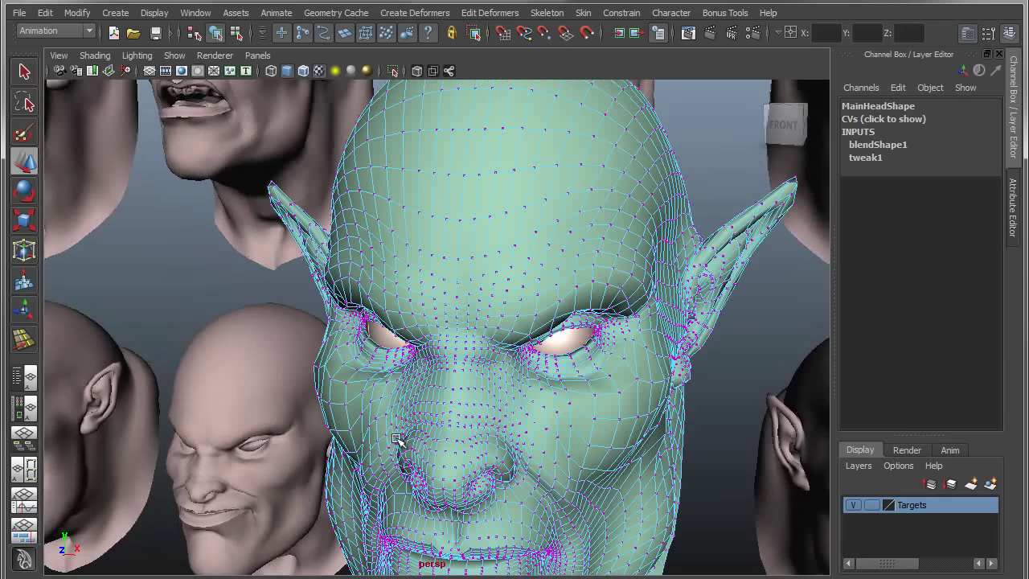
Pull the soft-selected vertices on the main head's nose bridge forward and upward to form a hump.
click(447, 468)
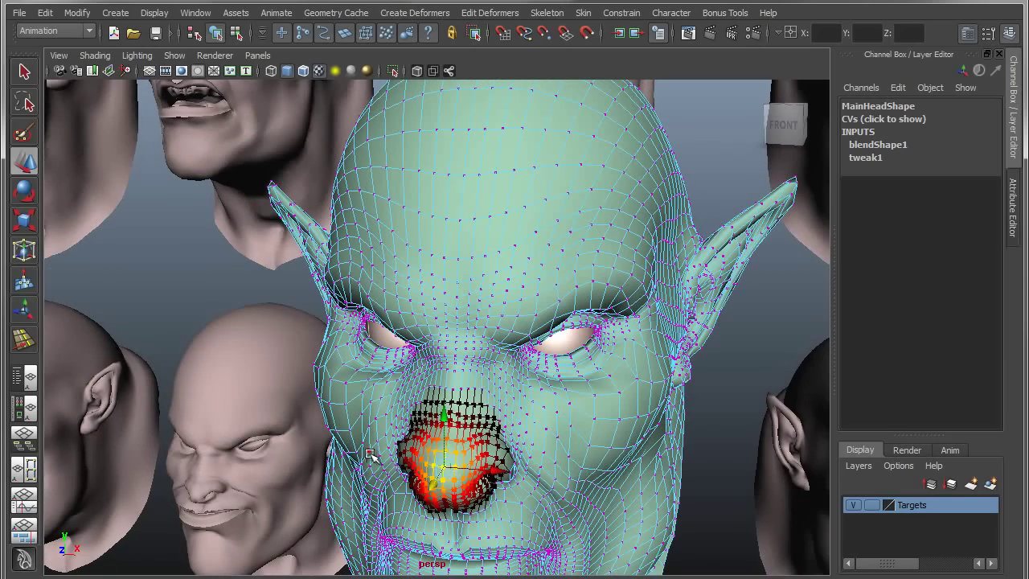
alt+drag(434, 435, 267, 295)
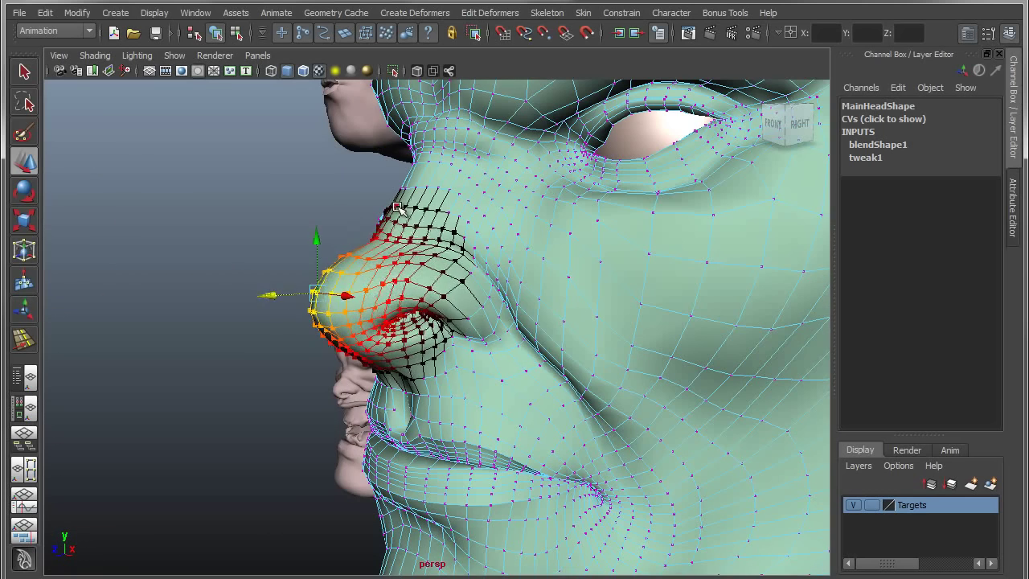
click(397, 207)
drag(356, 203, 317, 202)
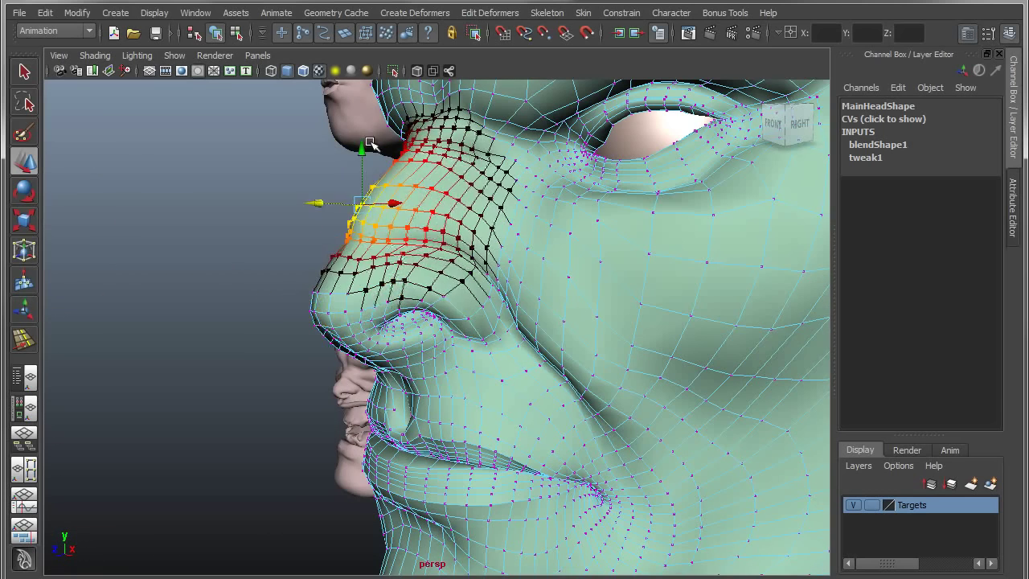
drag(370, 144, 364, 115)
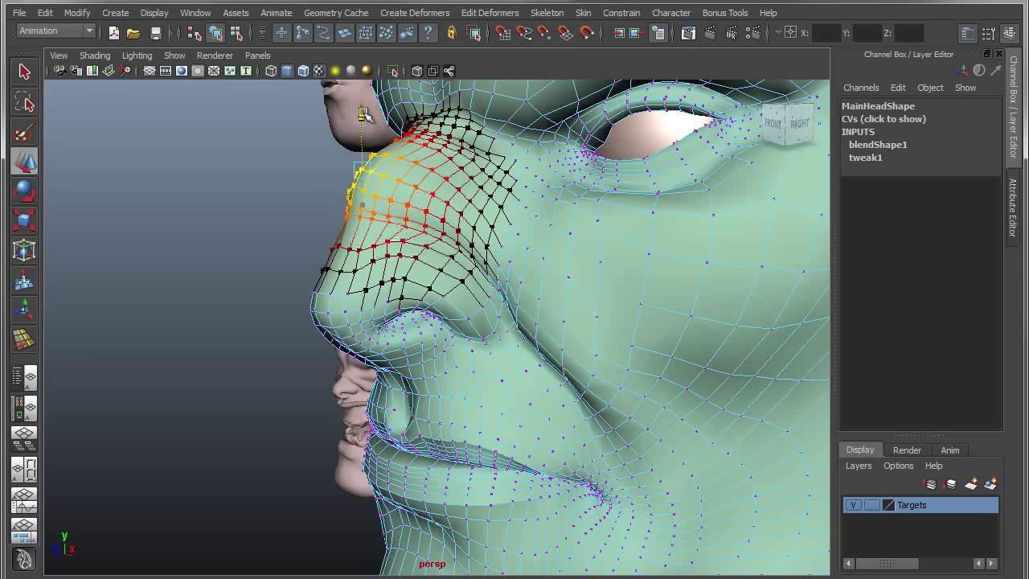
Bring all the heads into view, clear the vertex selection, and return the main head to object mode.
alt+right_drag(565, 285, 390, 264)
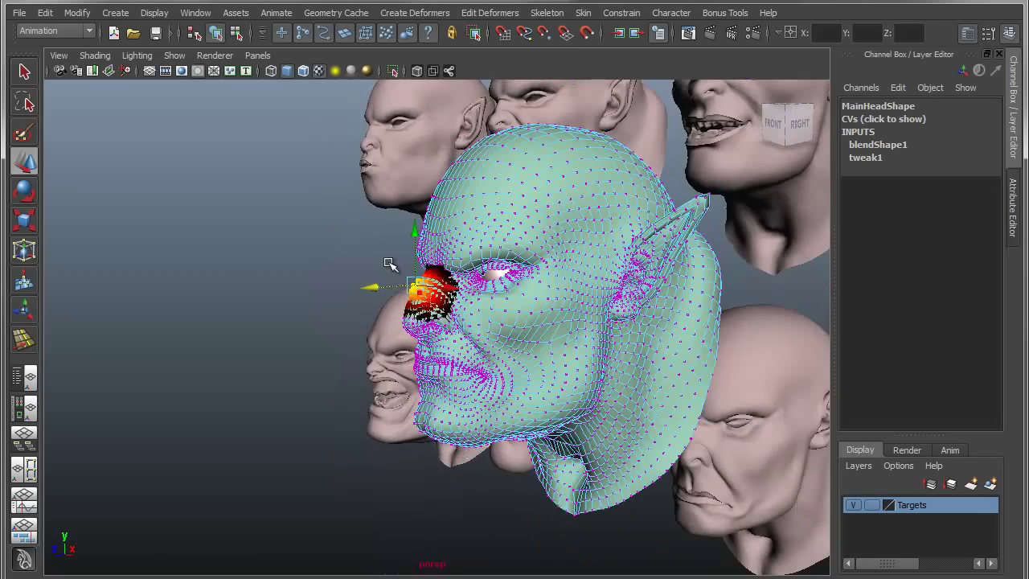
alt+drag(389, 264, 259, 287)
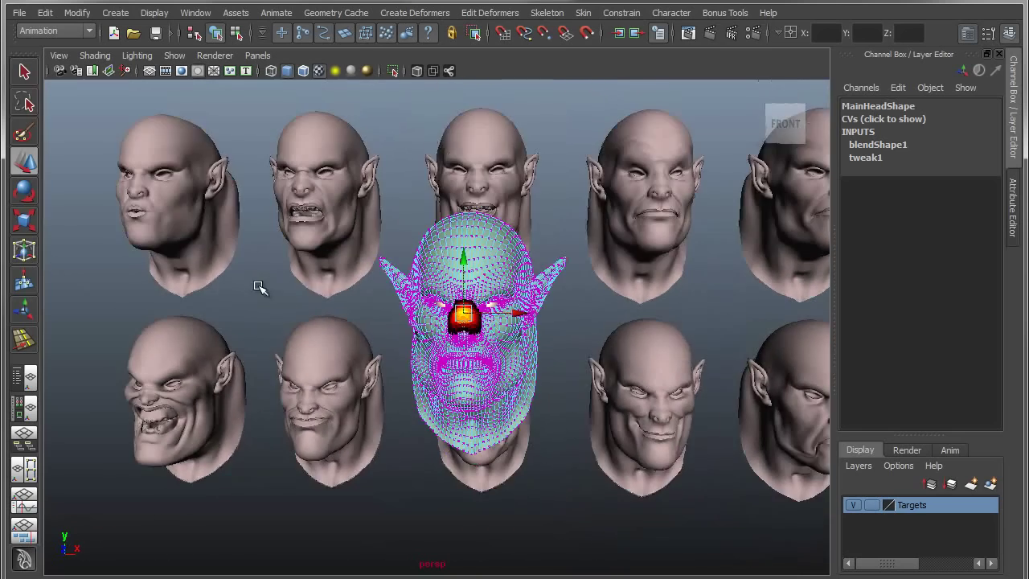
alt+middle_drag(337, 293, 287, 287)
alt+drag(287, 287, 307, 290)
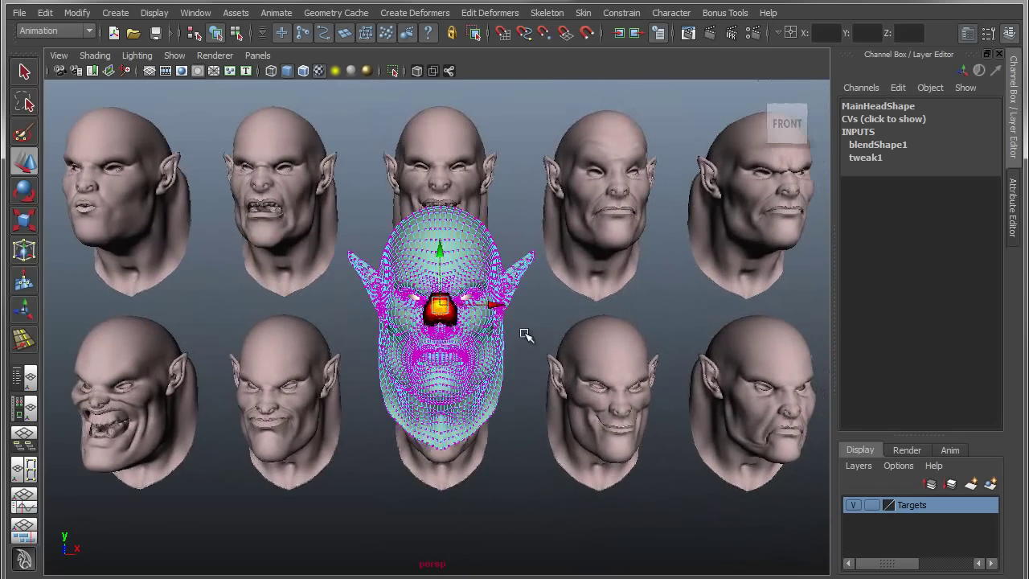
click(524, 333)
right_drag(474, 292, 517, 244)
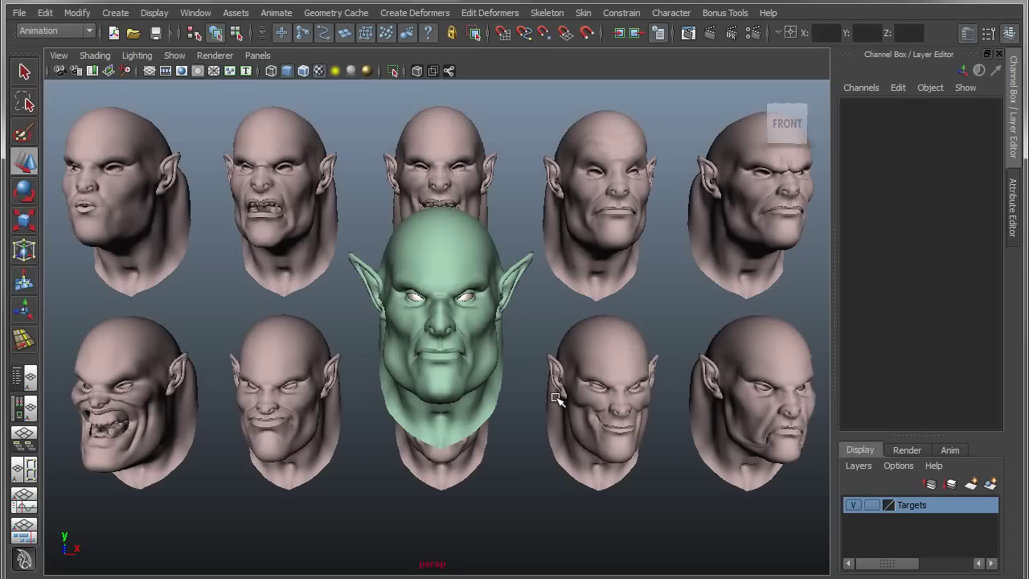
Try to bake the main head's reshaped topology to the blend shape targets.
click(479, 254)
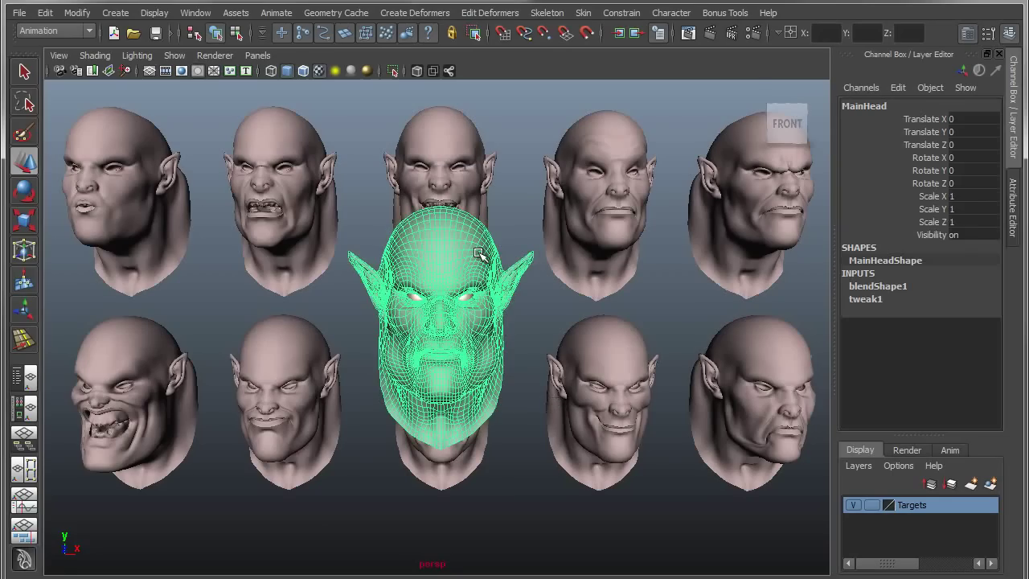
click(500, 14)
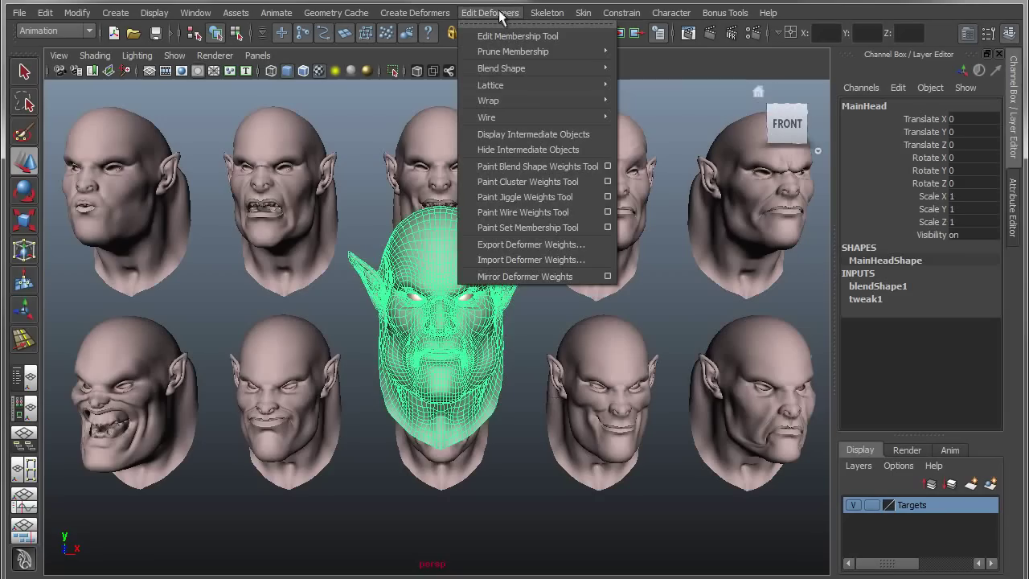
mouse_move(501, 69)
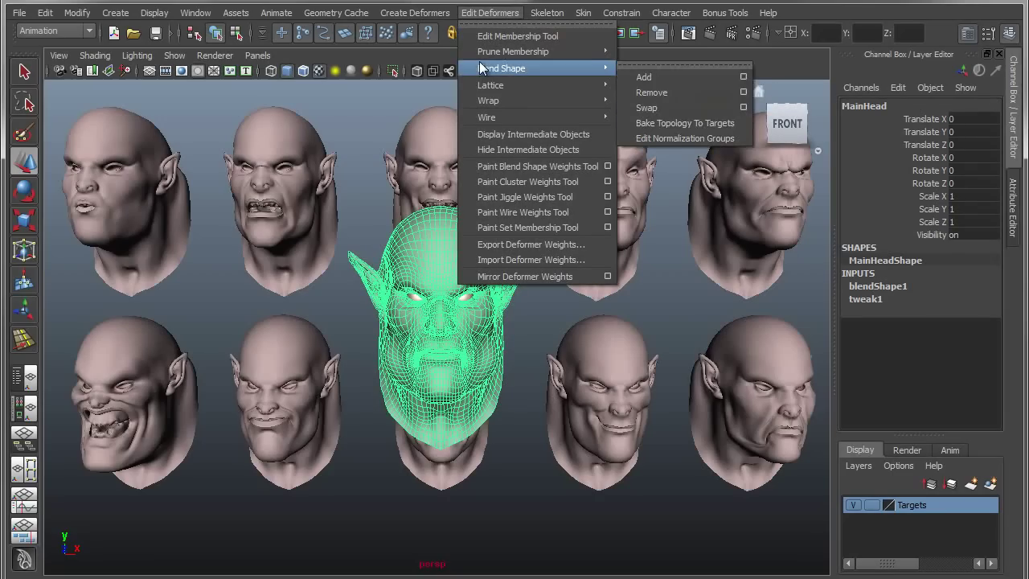
click(679, 124)
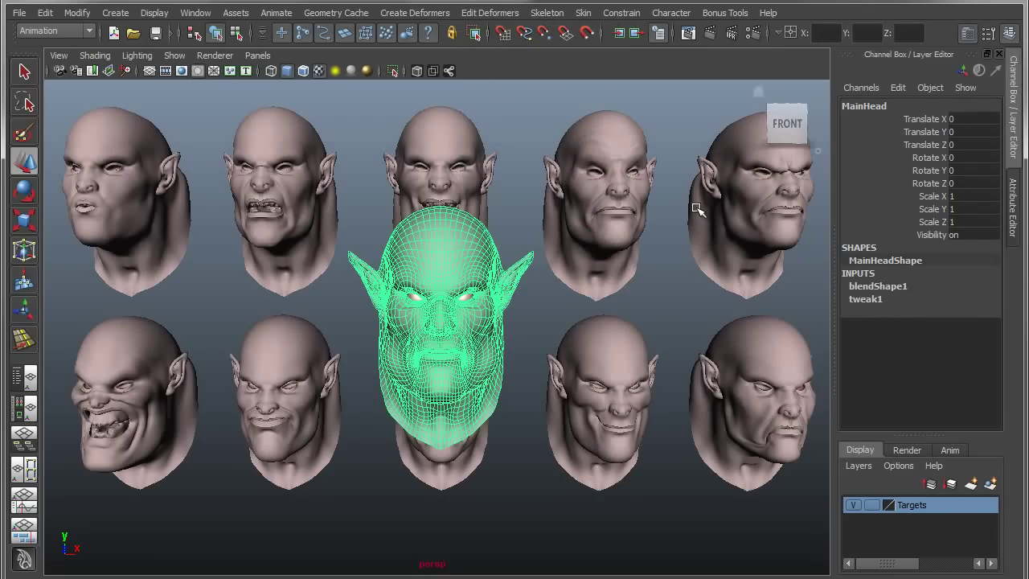
click(681, 291)
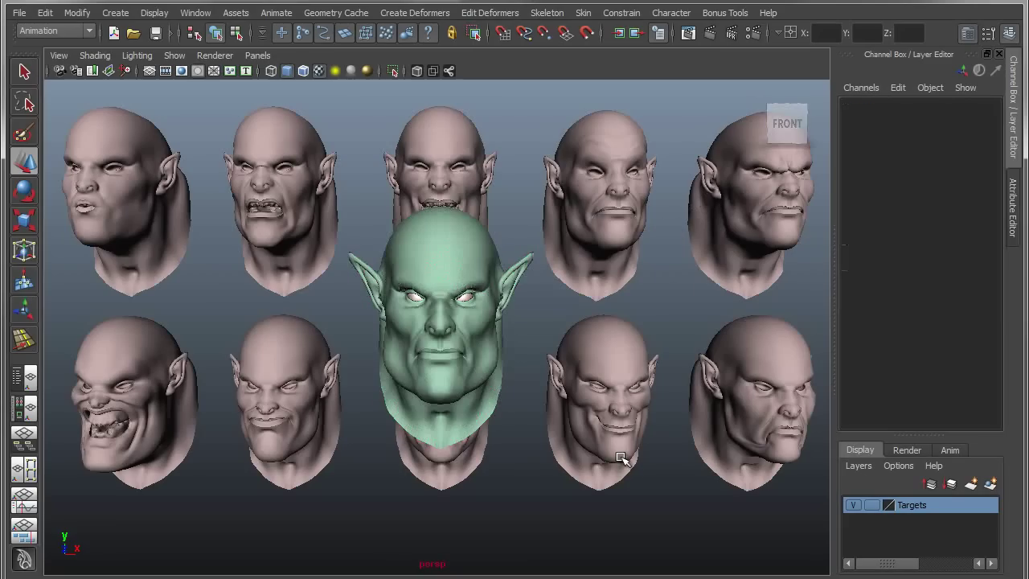
key(ctrl+z)
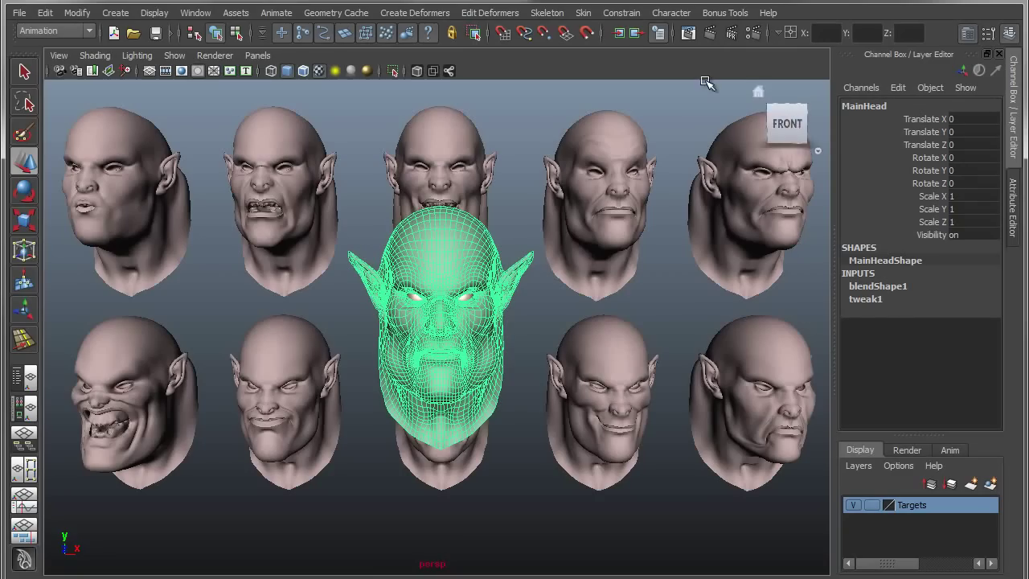
Open the list of all input operations for MainHead and deselect the head.
click(621, 34)
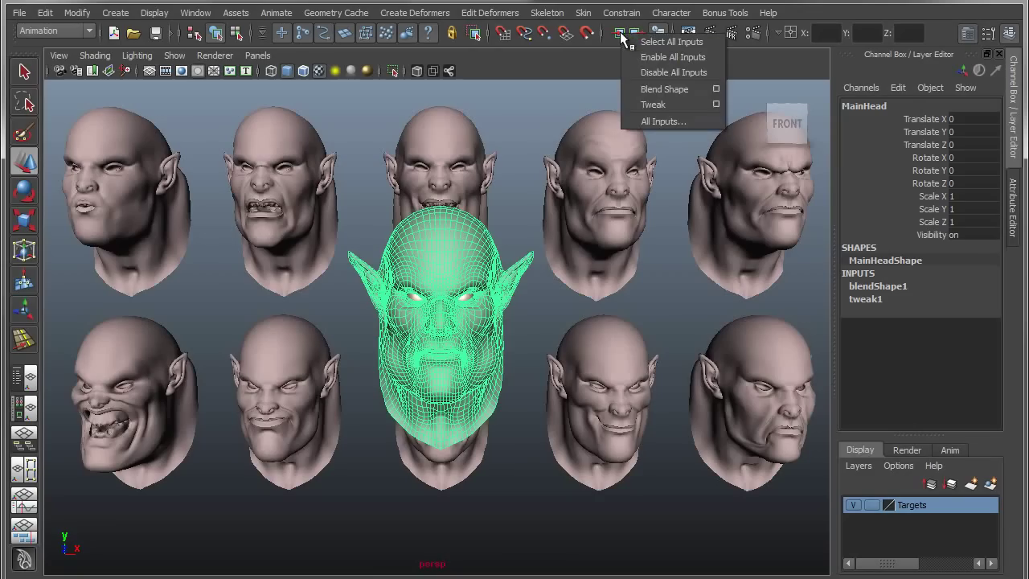
click(650, 122)
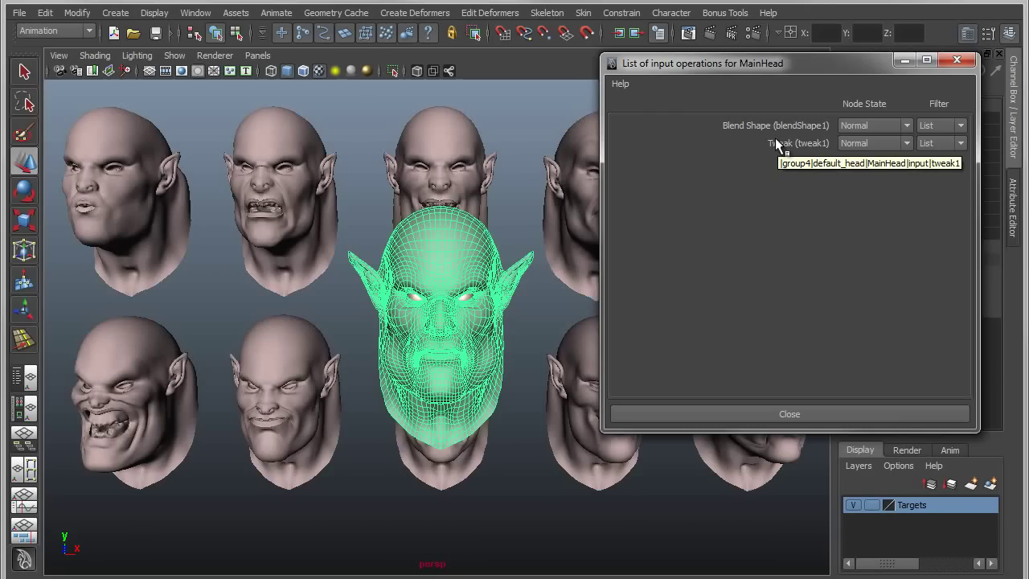
click(523, 213)
Select a single vertex in the middle of the main head's forehead and turn off soft selection.
alt+right_drag(446, 270, 550, 289)
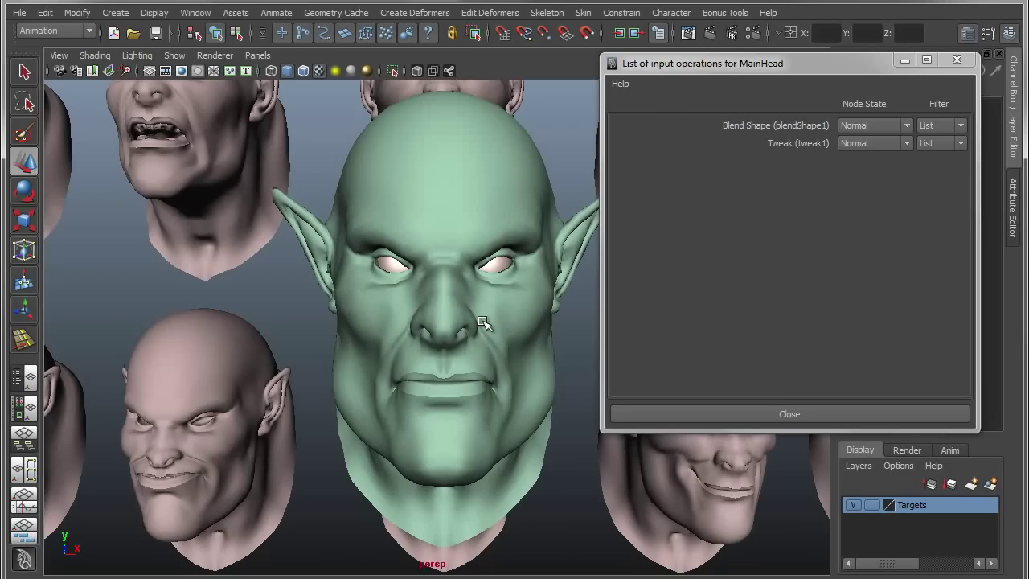
alt+drag(466, 316, 452, 301)
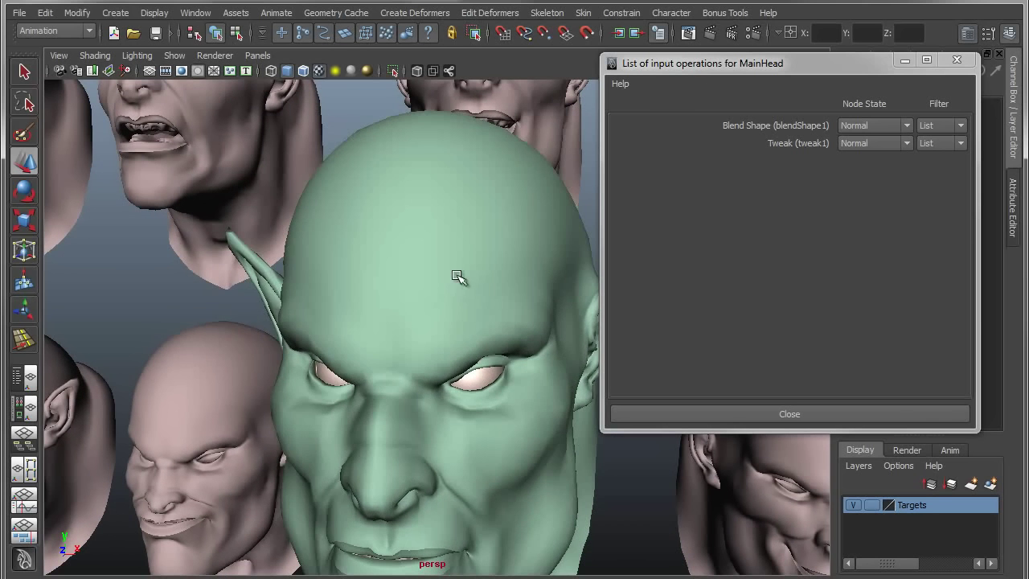
click(485, 293)
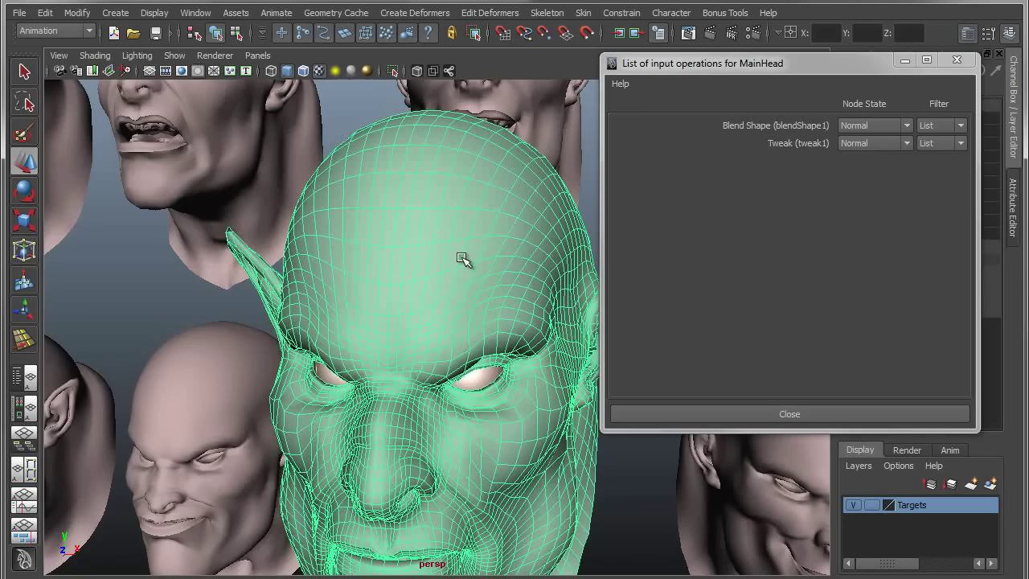
right_drag(460, 258, 414, 260)
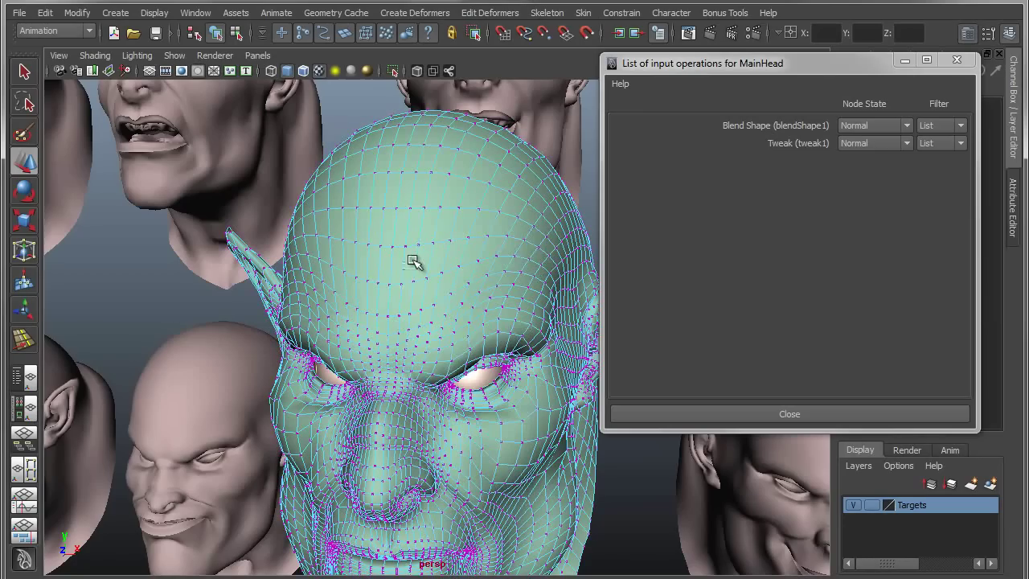
click(389, 286)
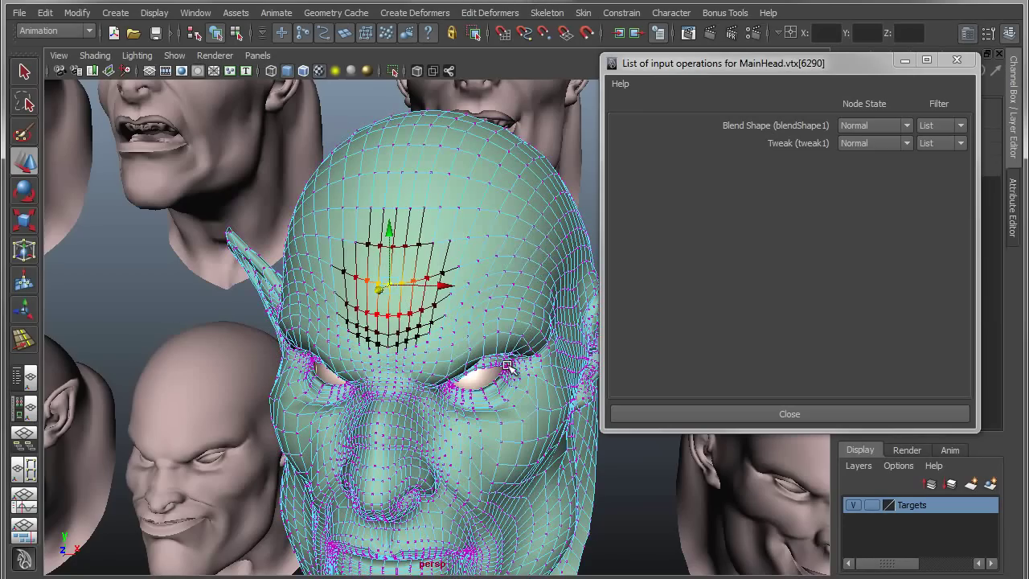
key(b)
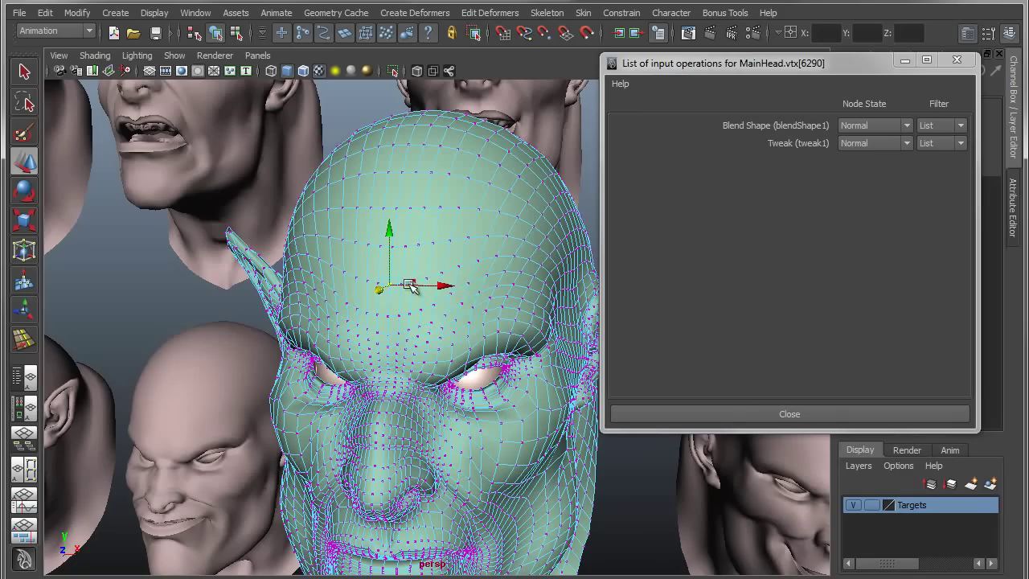
Apply Transform Component to the forehead vertex without moving it, and return to object mode.
scroll(411, 395, down, 1)
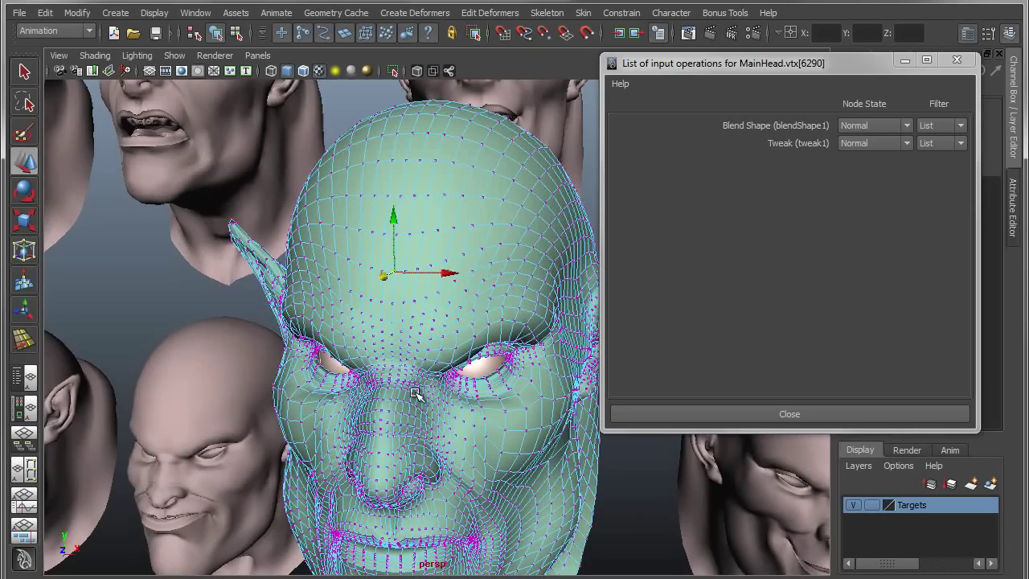
shift+right_click(429, 215)
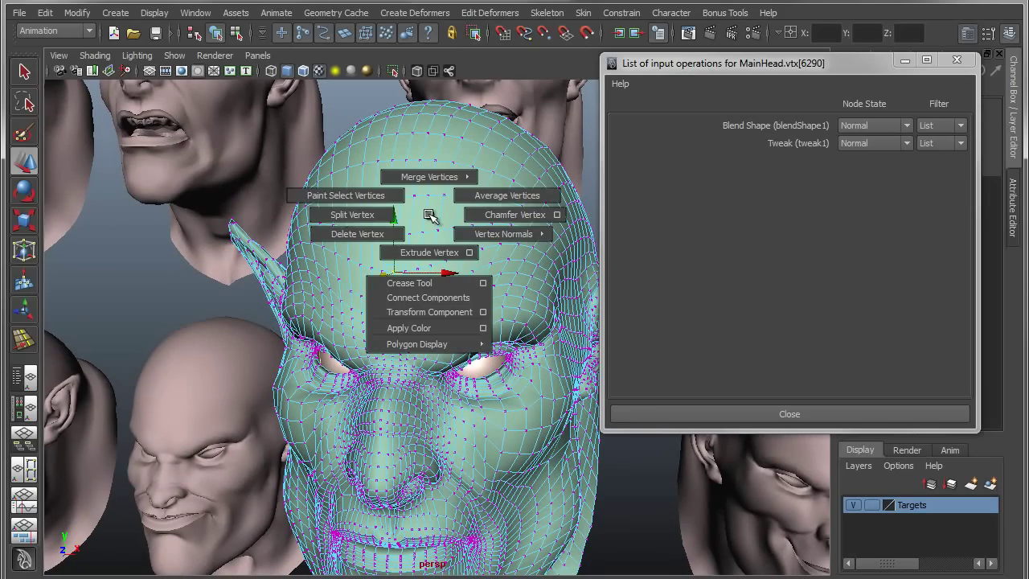
click(417, 313)
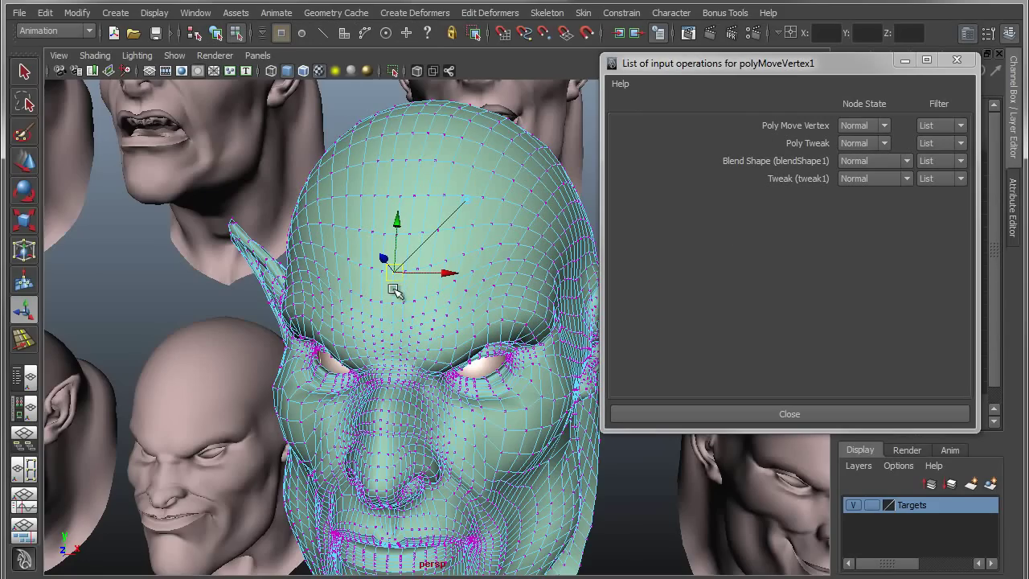
click(199, 294)
scroll(521, 387, down, 5)
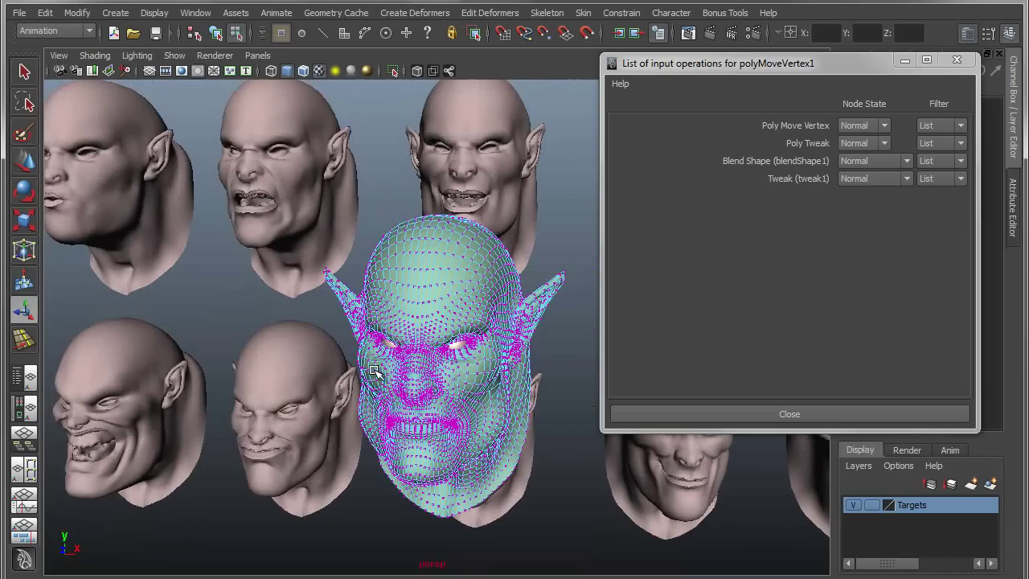
key(F8)
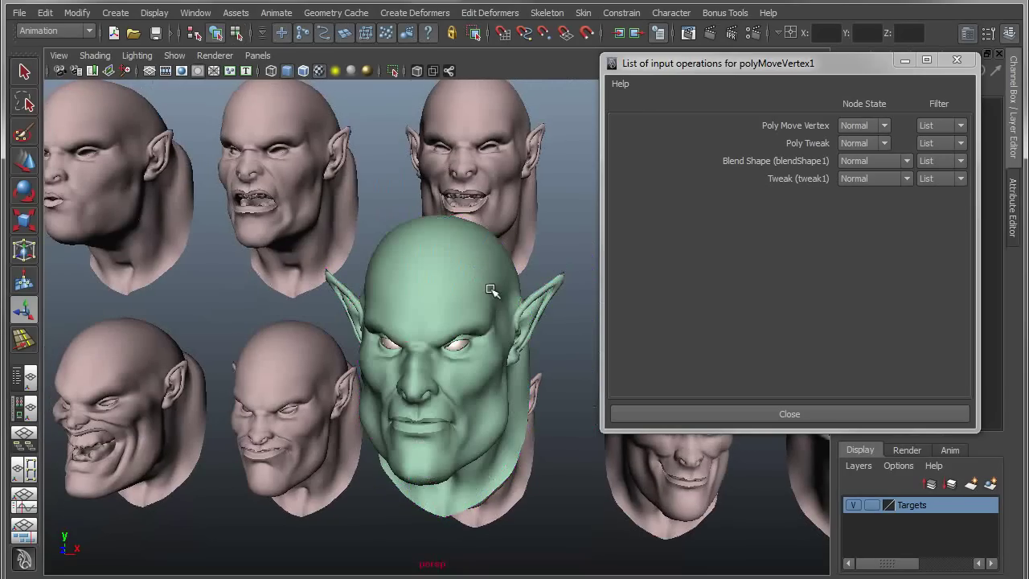
Reorder MainHead's input operations so that tweak1 sits above blendShape1.
click(492, 291)
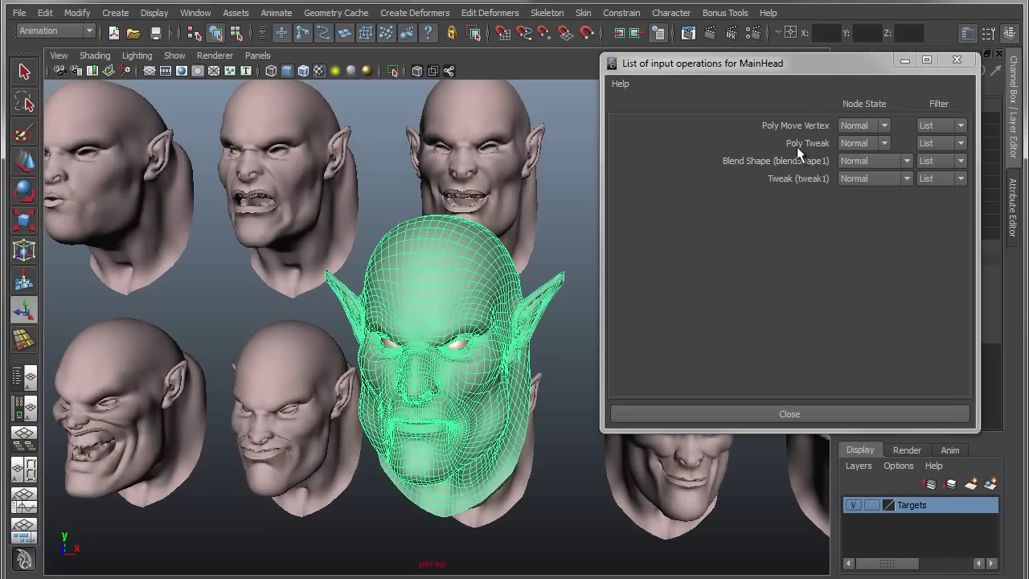
click(782, 177)
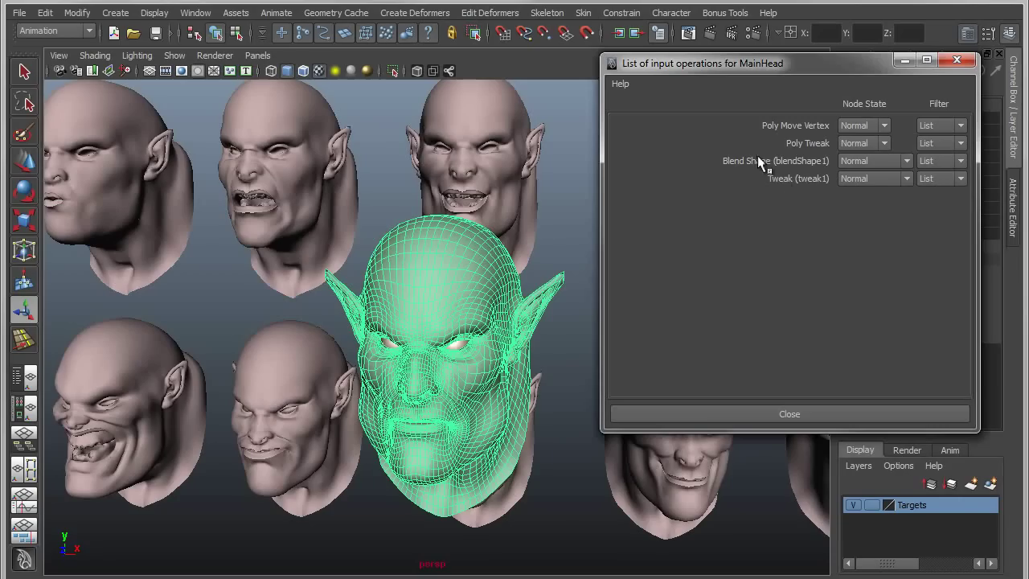
mouse_move(777, 180)
middle_down()
mouse_move(790, 143)
mouse_move(788, 164)
mouse_move(774, 169)
middle_up()
middle_drag(778, 178, 778, 226)
click(545, 246)
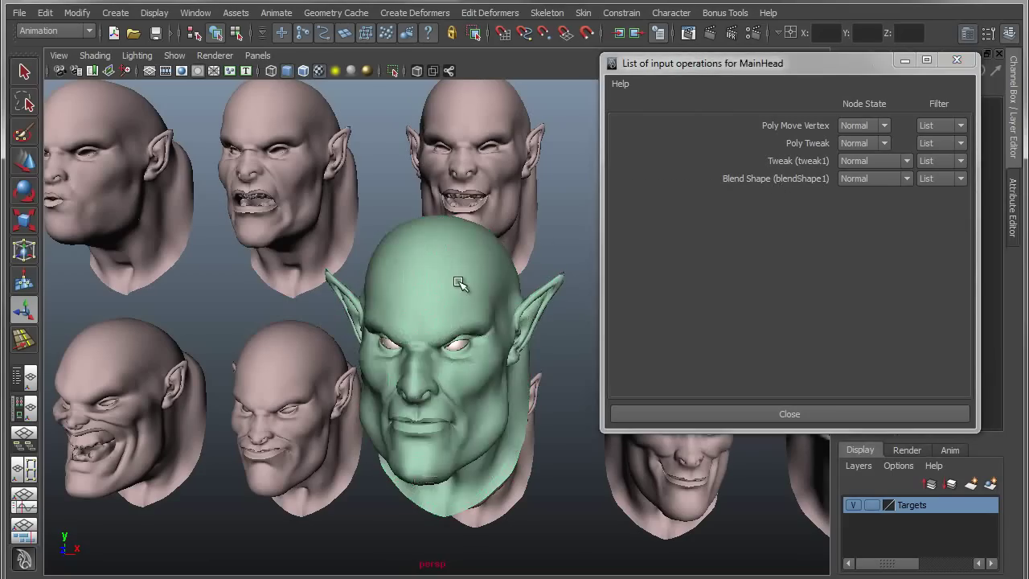
Bake the main head's topology to the blend shape targets with the reordered inputs.
click(460, 283)
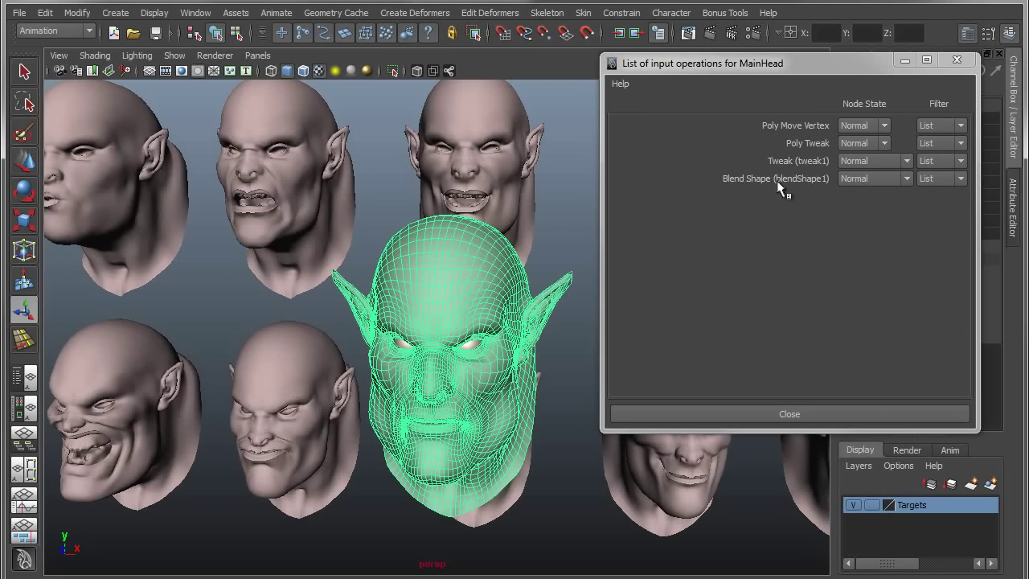
mouse_move(455, 372)
alt+mouse_down()
mouse_move(434, 359)
mouse_move(451, 353)
alt+mouse_up()
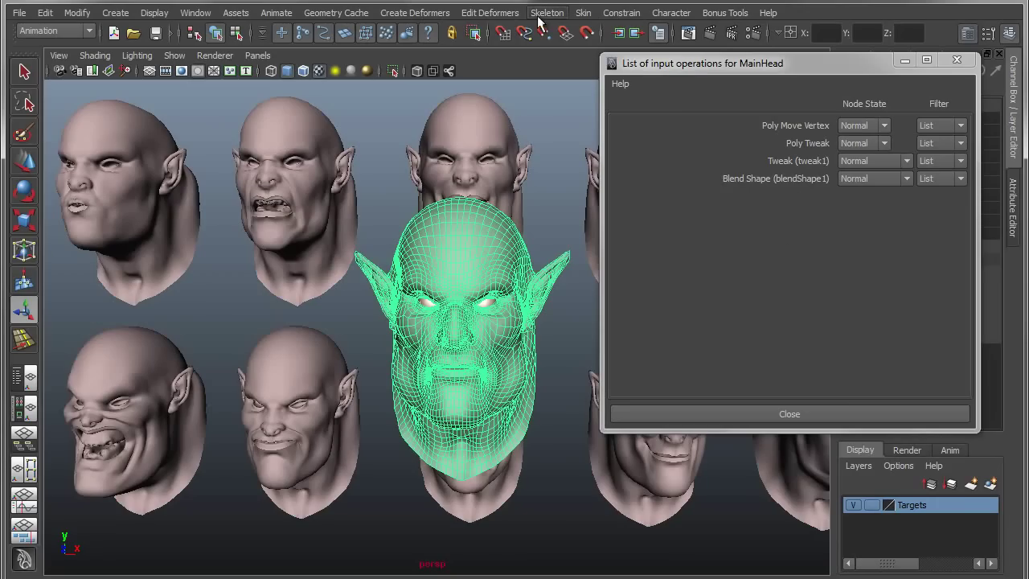
click(492, 13)
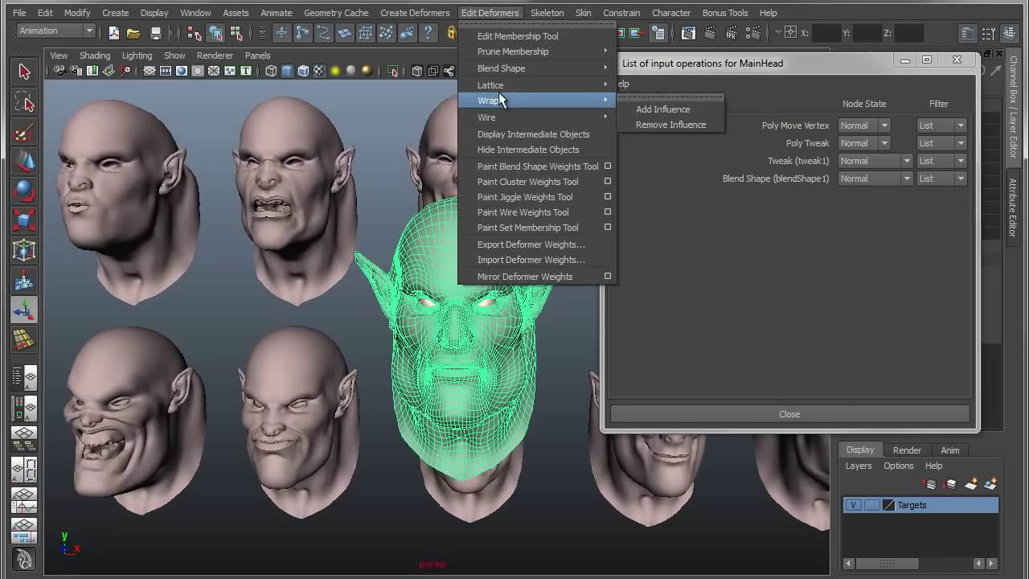
mouse_move(499, 71)
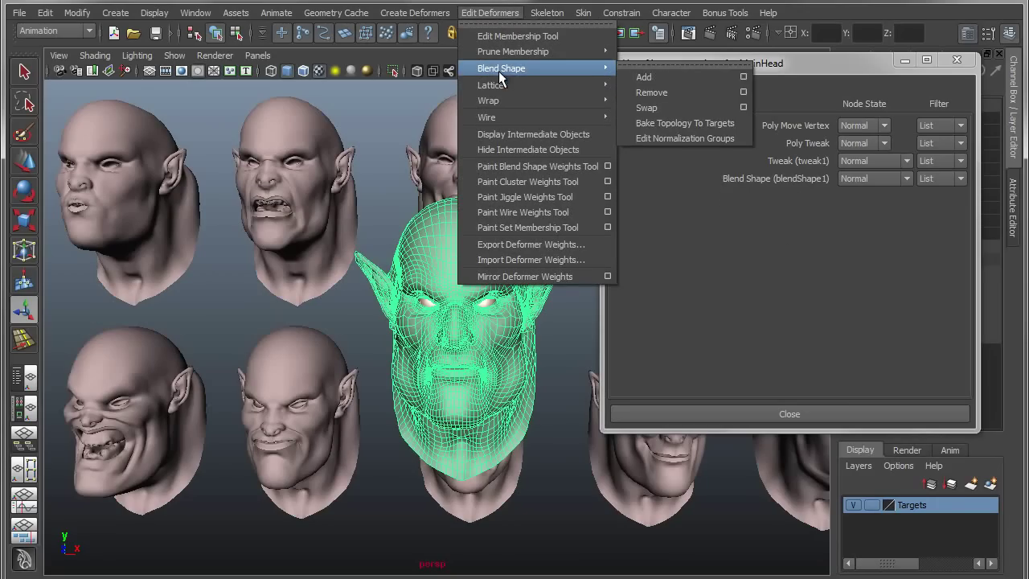
click(667, 124)
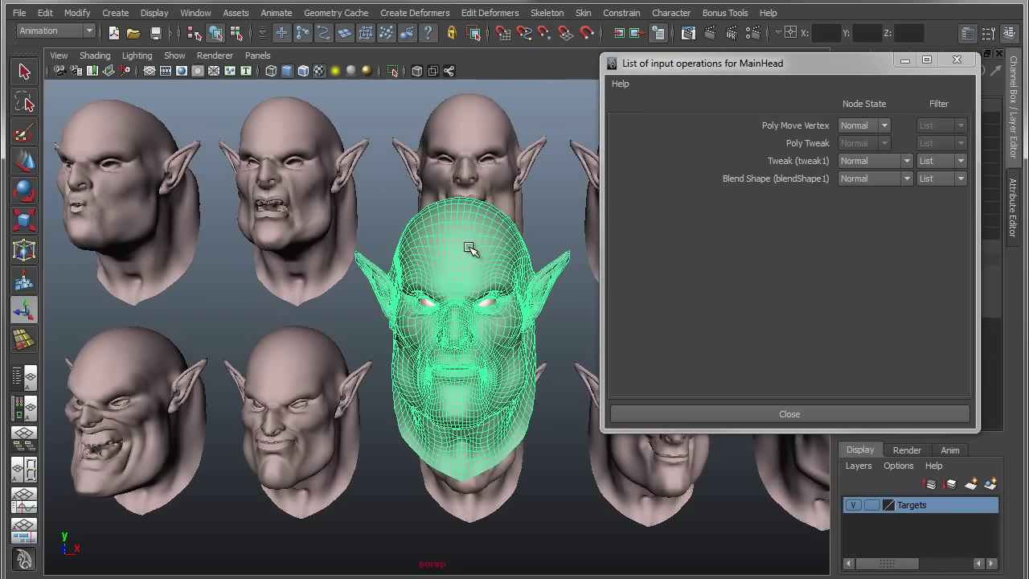
Deselect the main head, inspect the baked targets, and close the list of input operations.
click(553, 354)
alt+right_drag(553, 339, 294, 296)
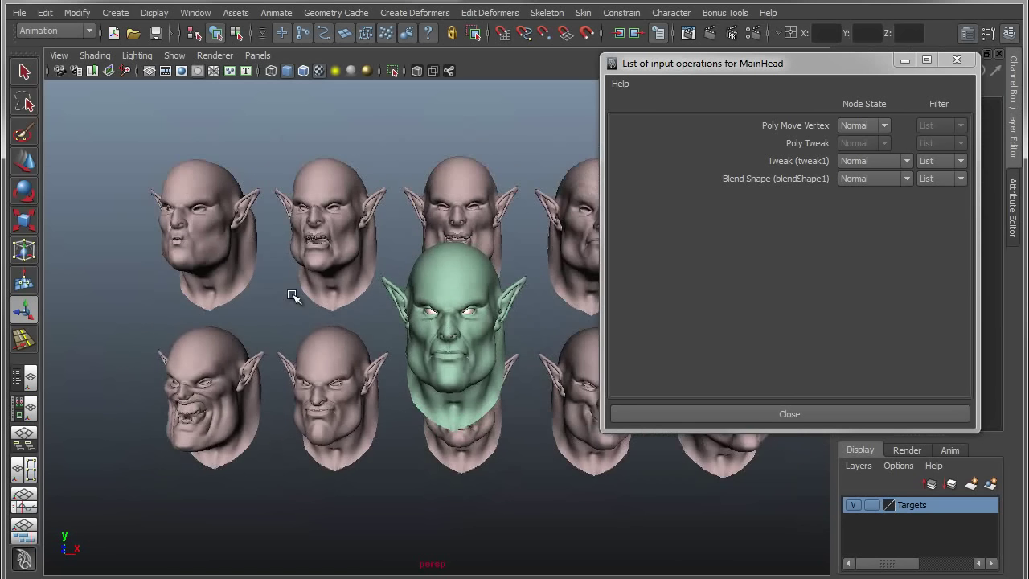
alt+drag(293, 296, 342, 271)
alt+middle_drag(340, 271, 310, 280)
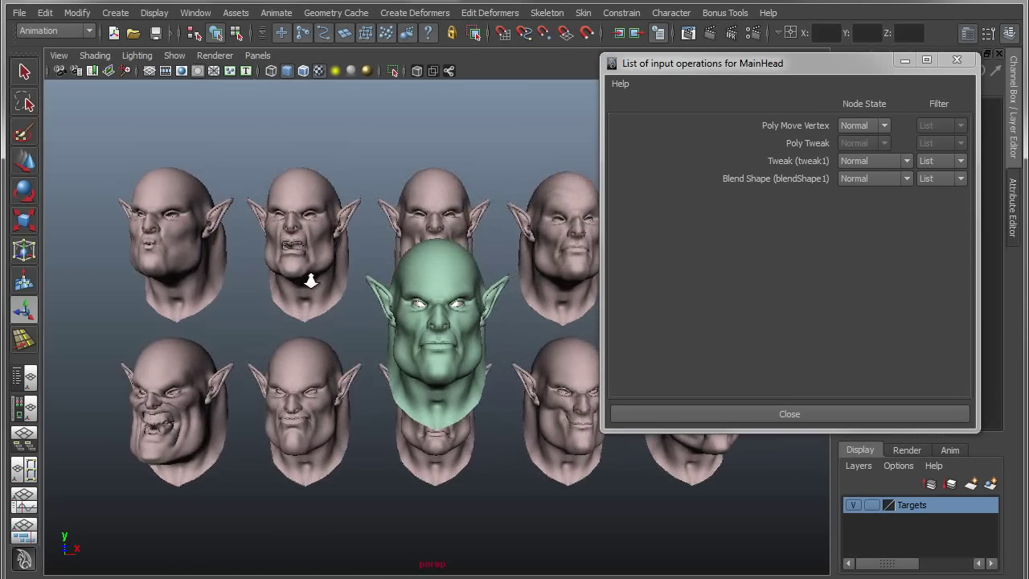
scroll(310, 280, up, 1)
click(763, 413)
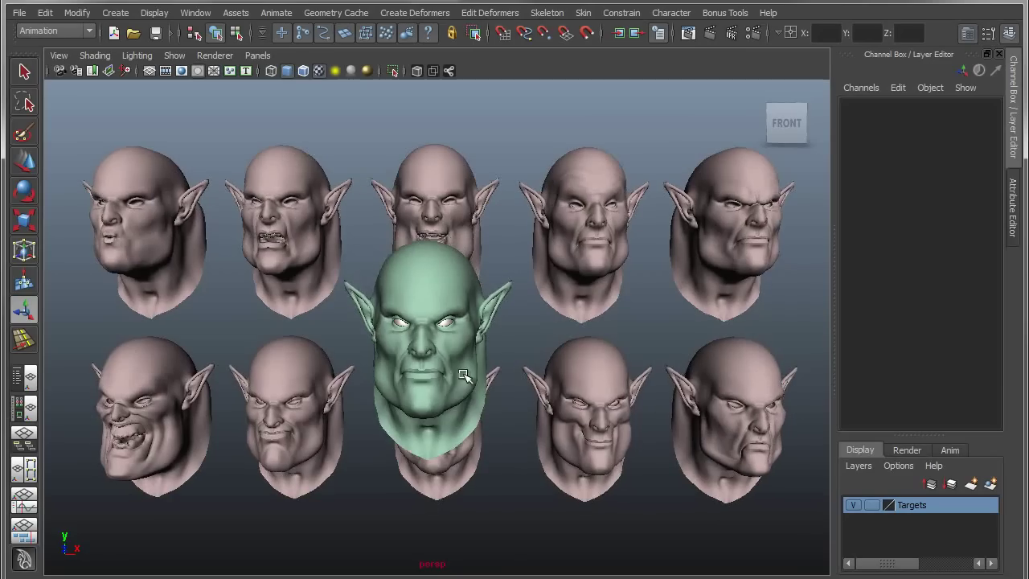
Soft-select the vertex at the top centre of the main head with a widened falloff and pull it upward into a tall cone.
right_drag(439, 280, 370, 282)
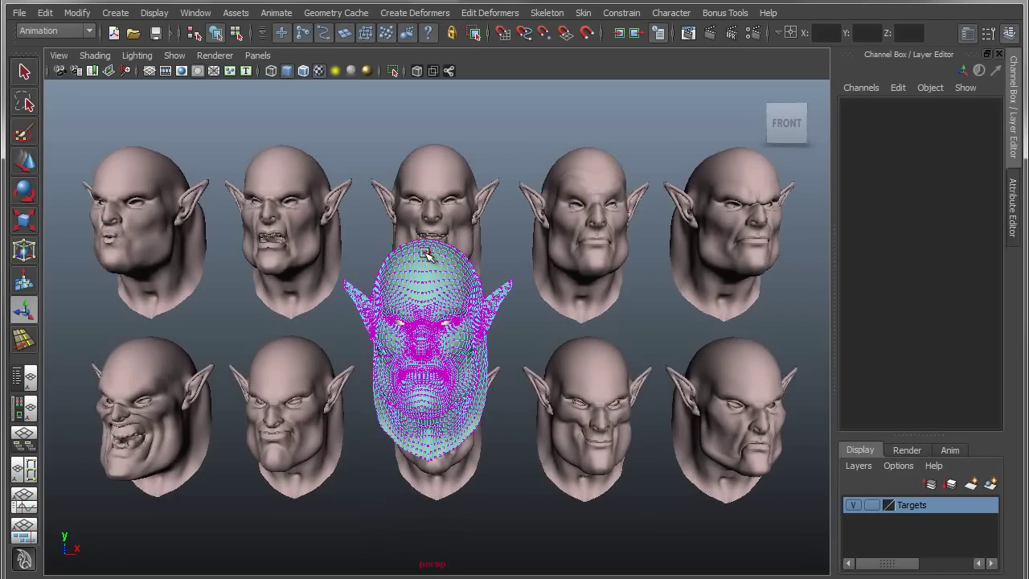
click(424, 253)
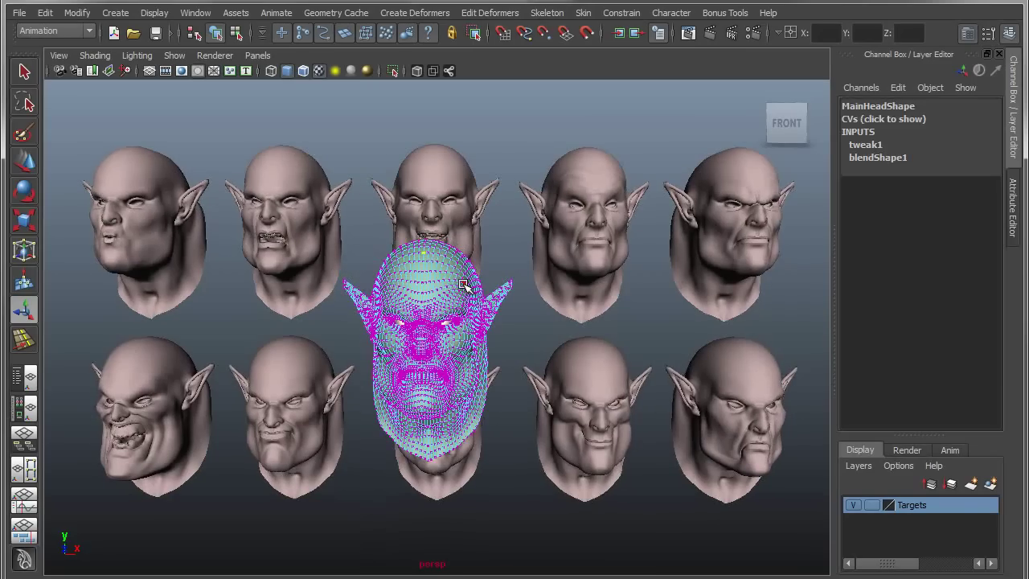
key(b)
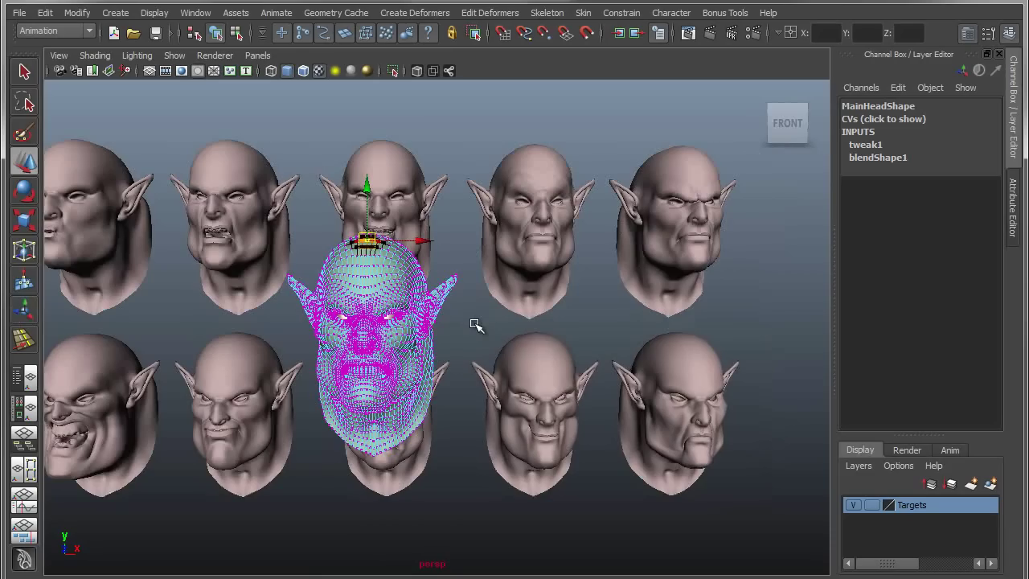
drag(475, 324, 524, 323)
drag(367, 183, 367, 120)
scroll(401, 313, up, 2)
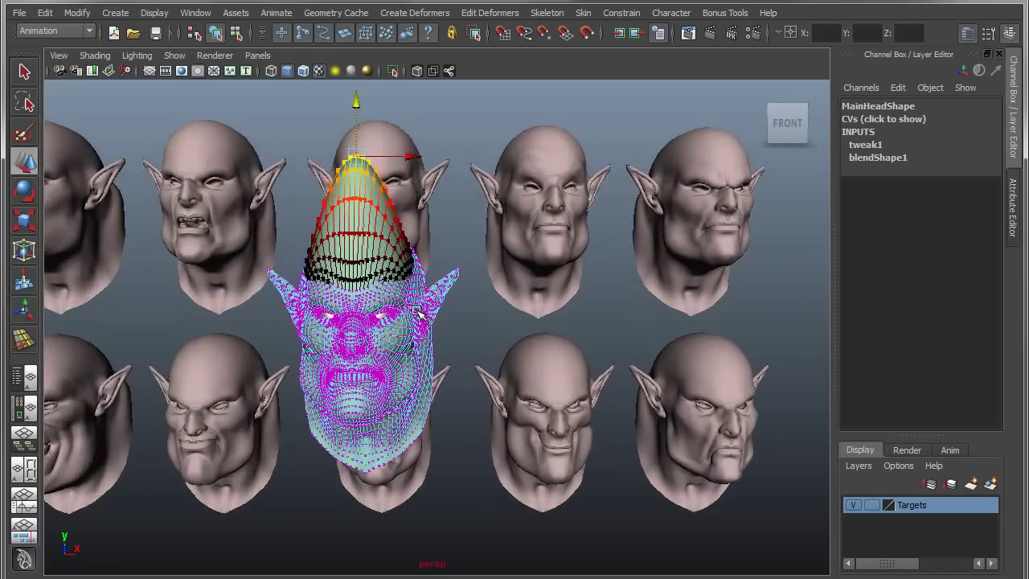
alt+middle_drag(416, 311, 419, 310)
Return the main head to object mode and open the list of all its input operations, placed beside the head.
click(468, 265)
click(430, 296)
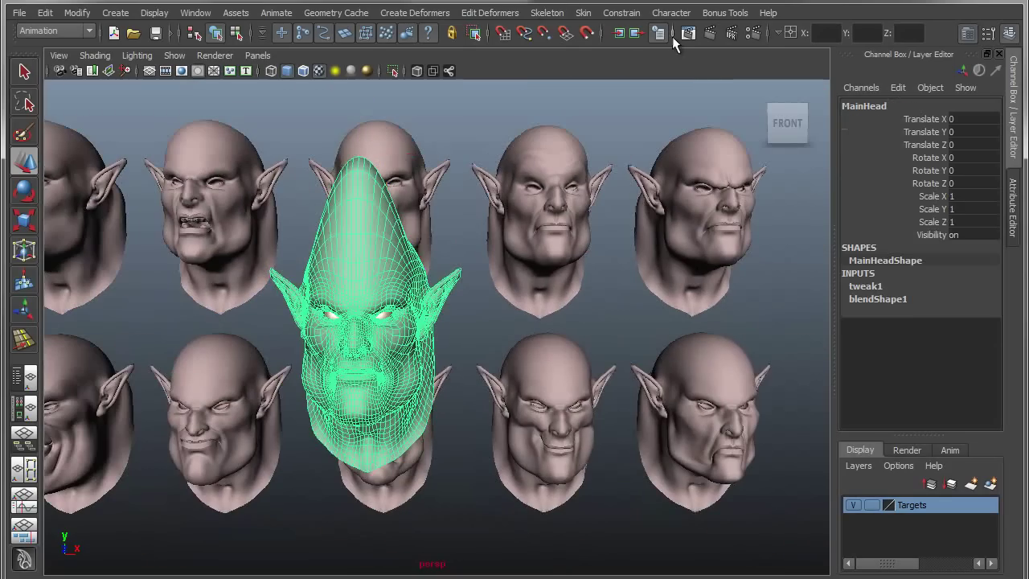
click(624, 34)
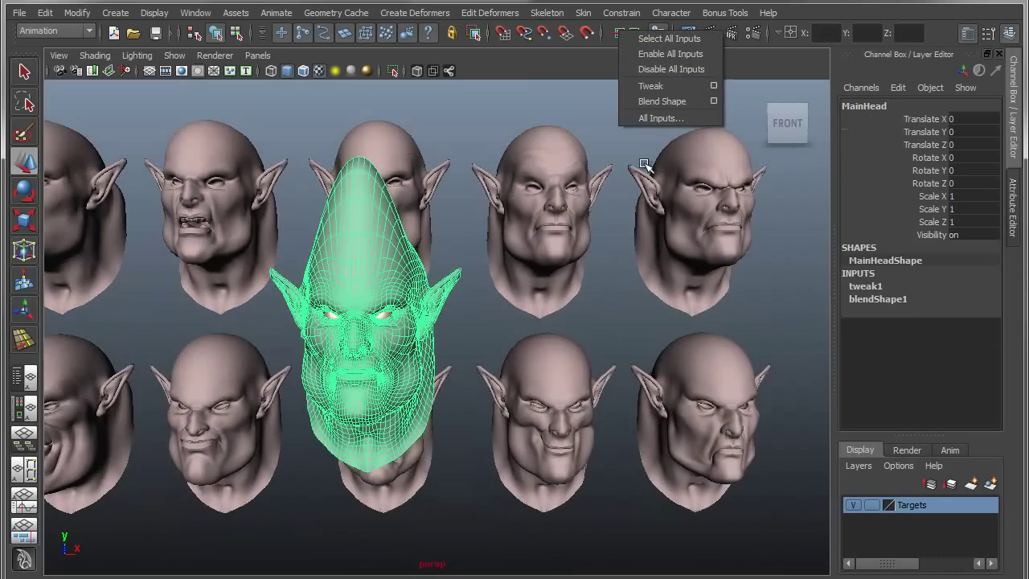
click(647, 119)
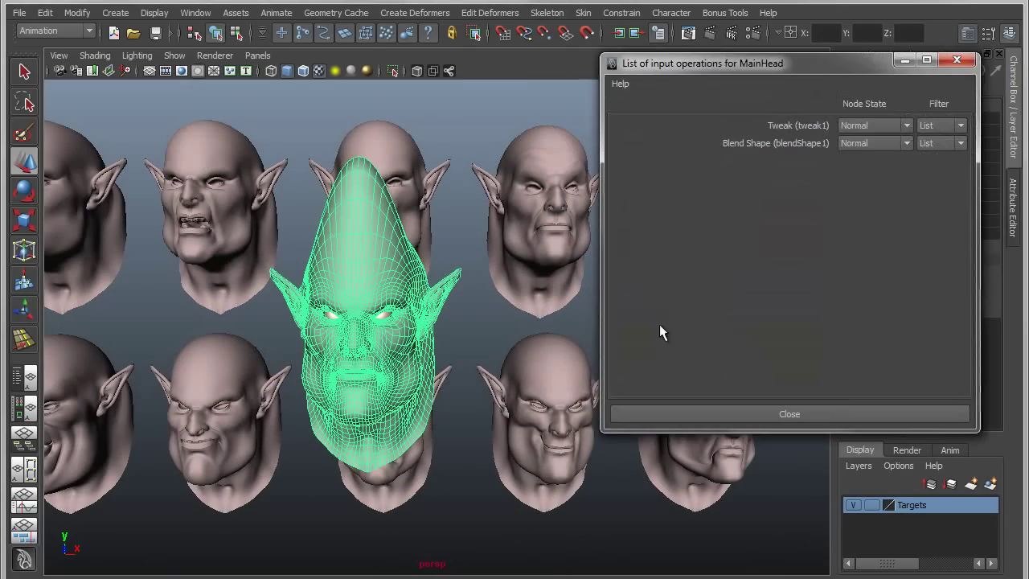
drag(757, 75, 688, 123)
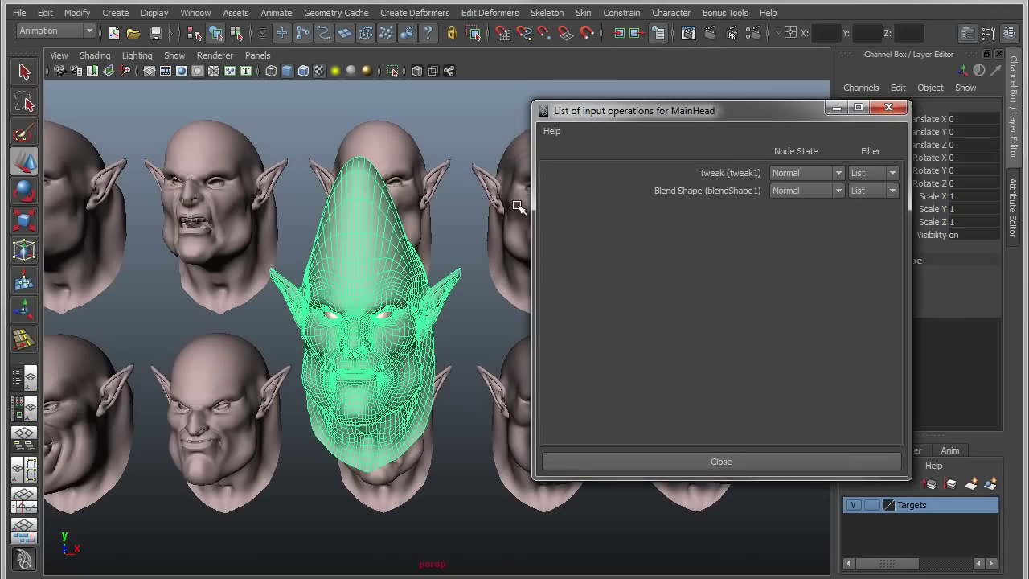
Apply Transform Component to a single vertex on the cone's front with soft selection off, without moving it, and return to object mode.
right_drag(353, 228, 292, 230)
click(357, 199)
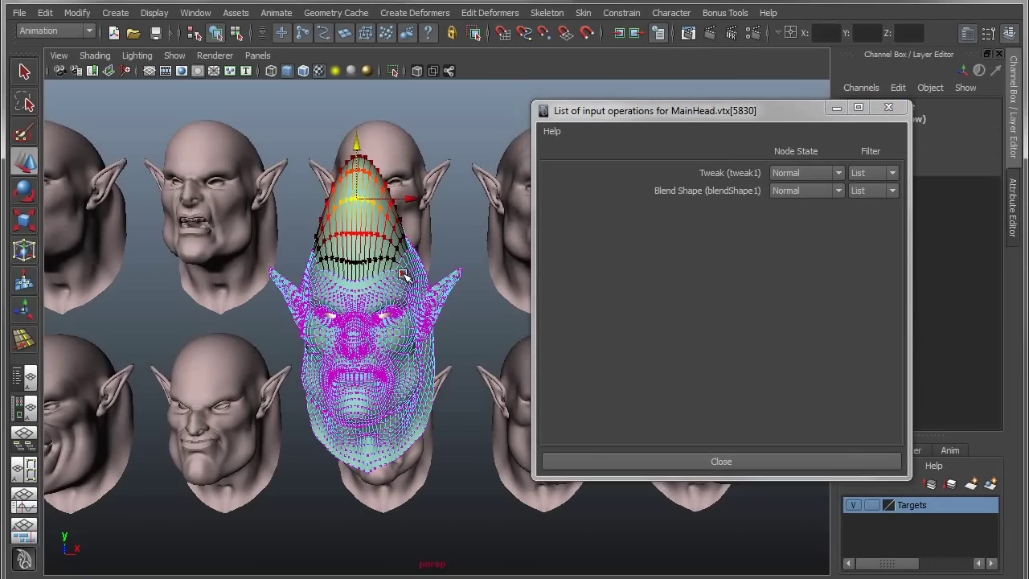
key(b)
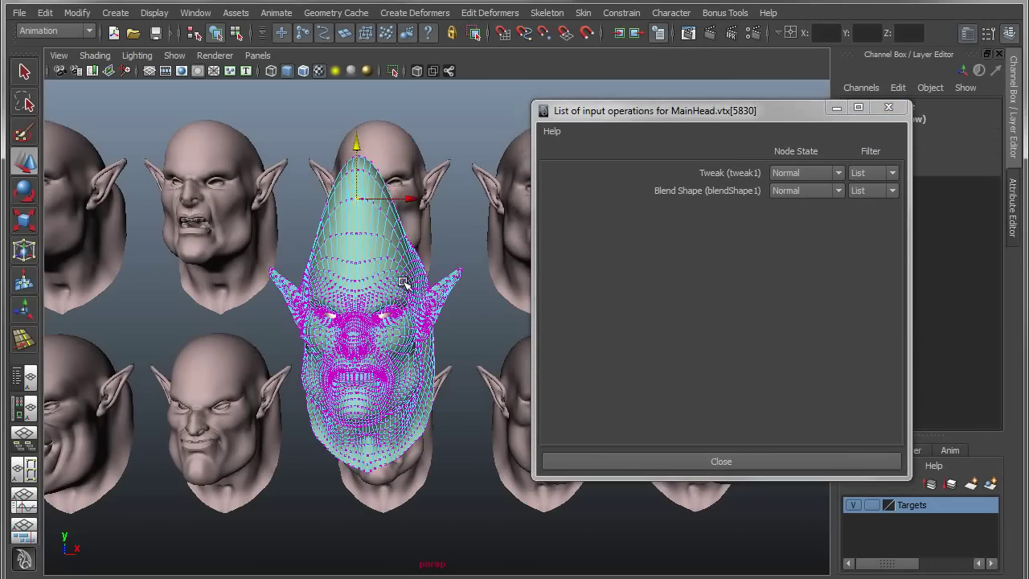
shift+right_click(363, 234)
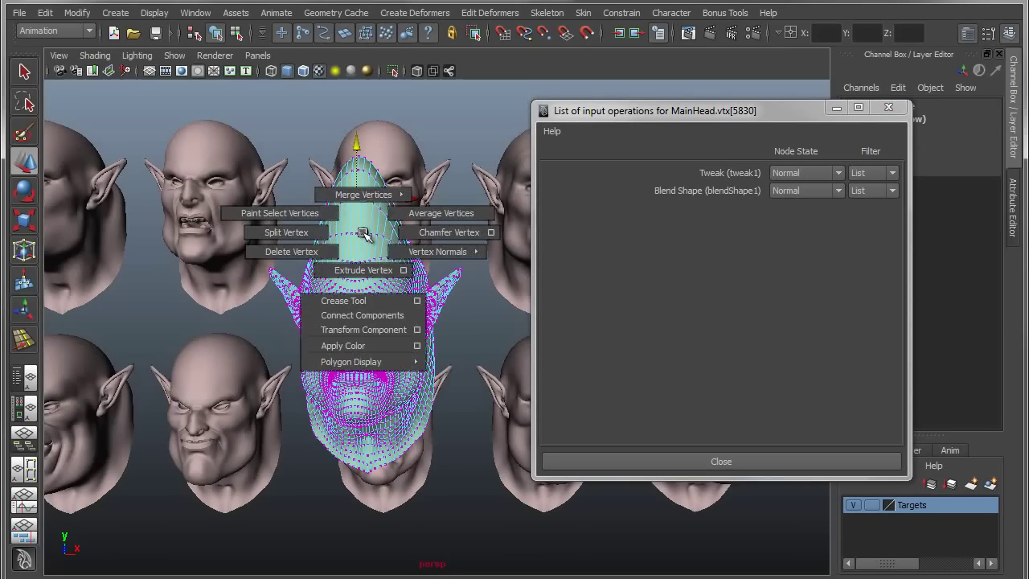
click(368, 330)
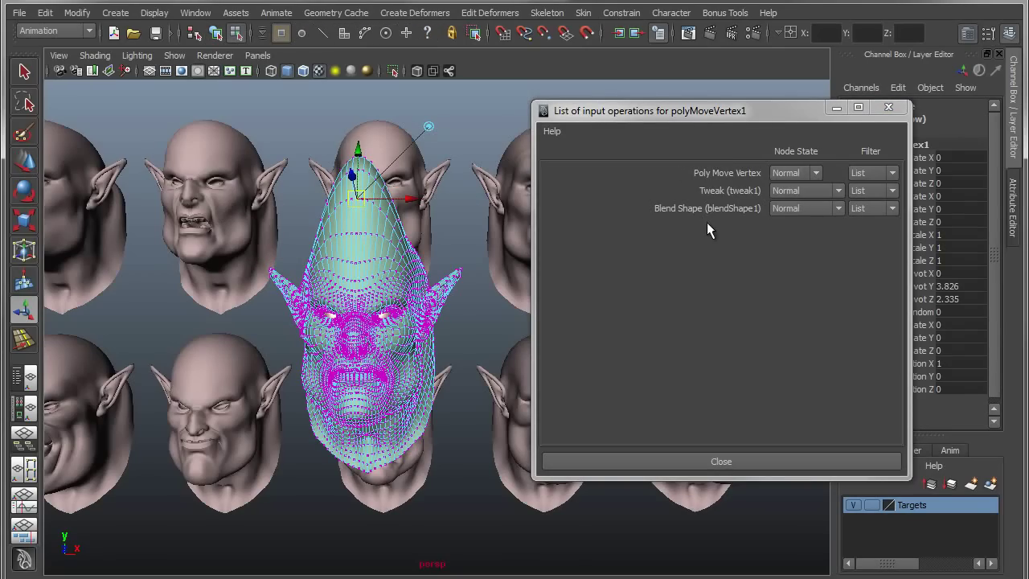
key(F8)
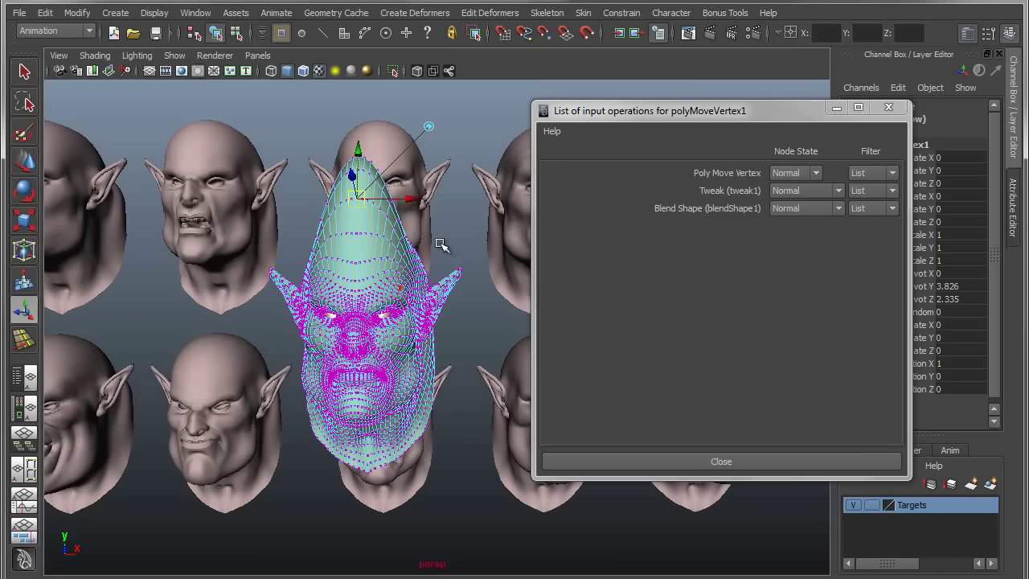
Bake the cone-shaped main head's topology to the blend shape targets and move the input operations list aside to uncover the target heads.
click(505, 13)
mouse_move(517, 92)
mouse_move(519, 72)
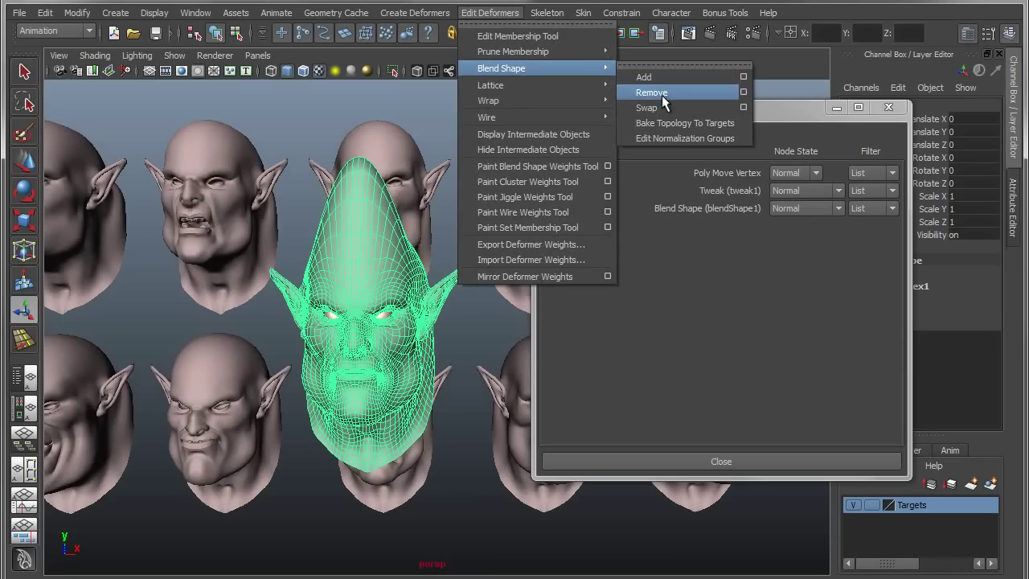
click(666, 123)
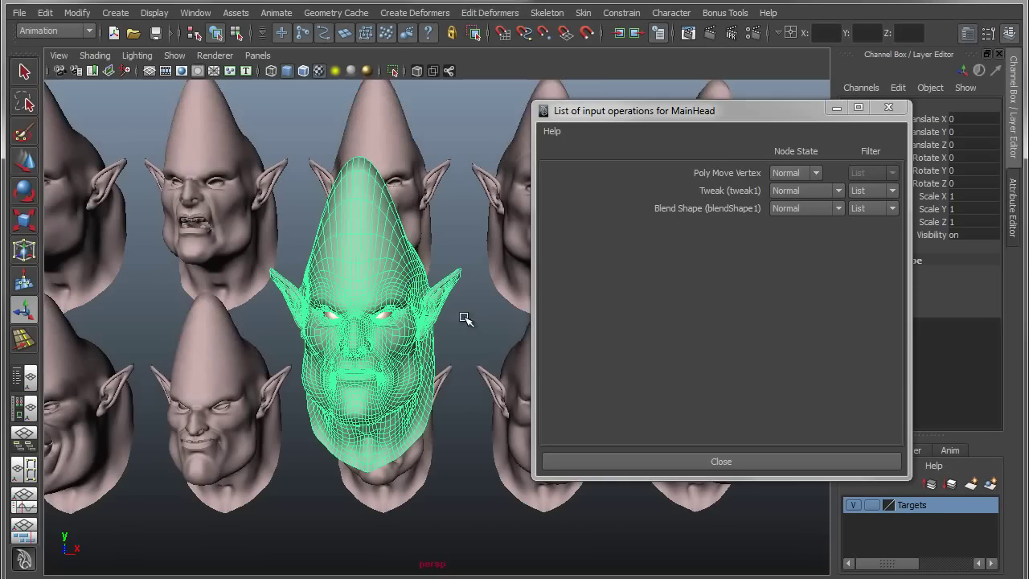
click(471, 340)
alt+right_drag(477, 349, 326, 306)
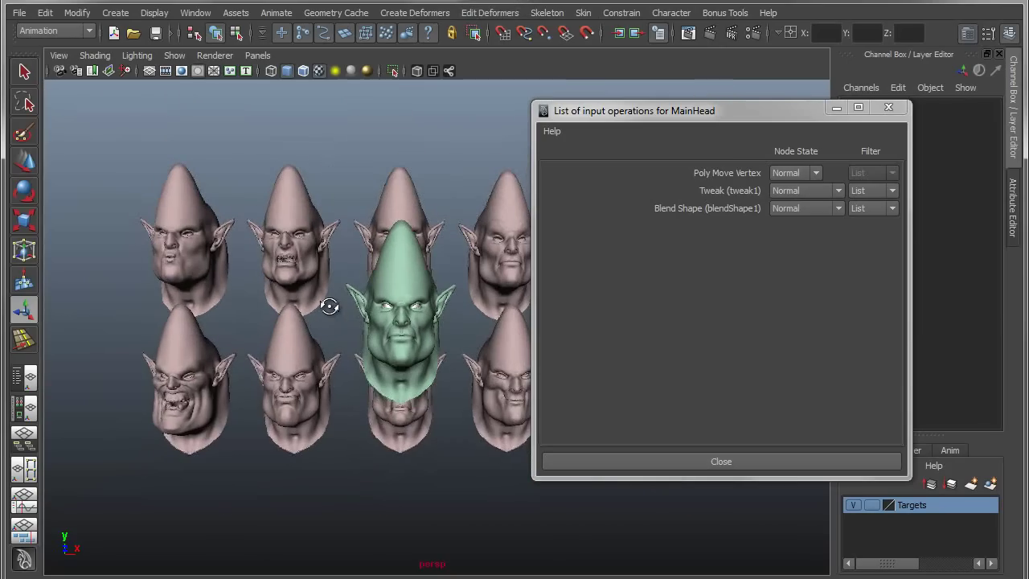
drag(634, 109, 752, 68)
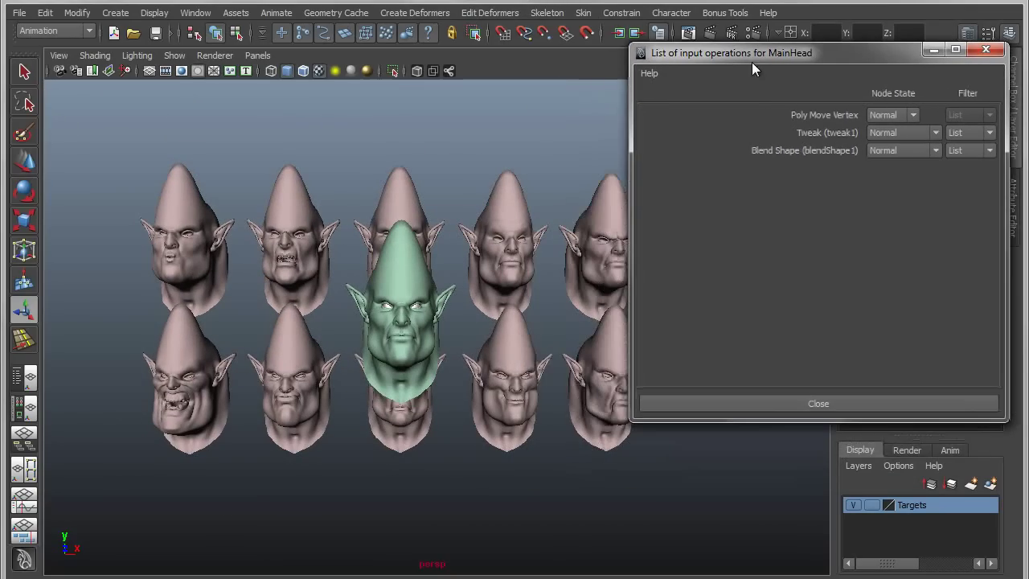